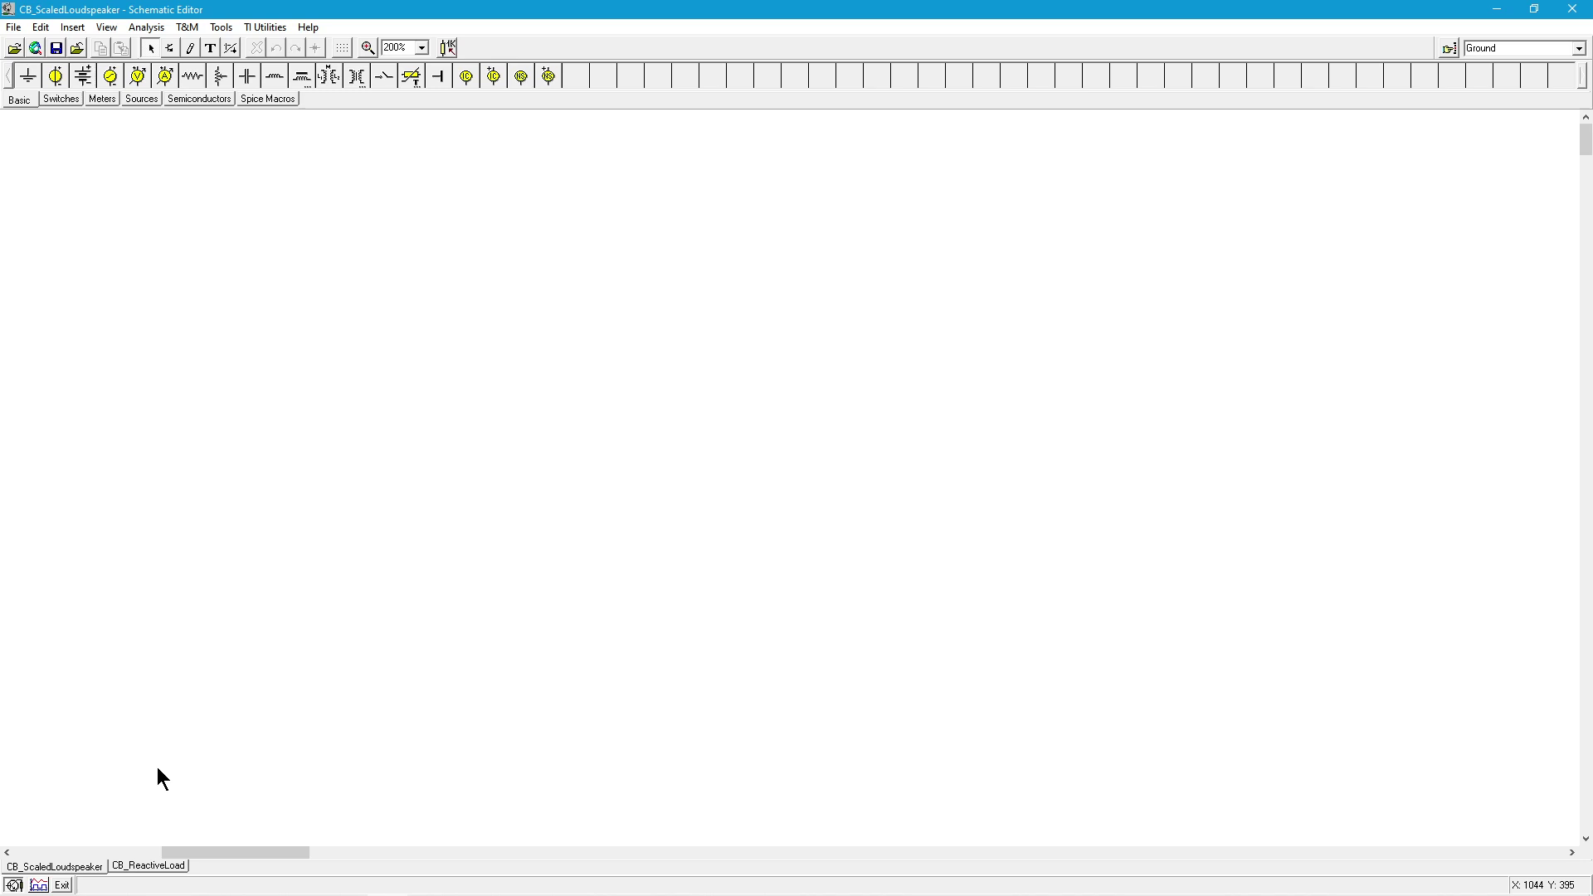
Step: Scroll the CB_ScaledLoudspeaker sheet left to show the Zx100 loudspeaker model schematic
click(138, 846)
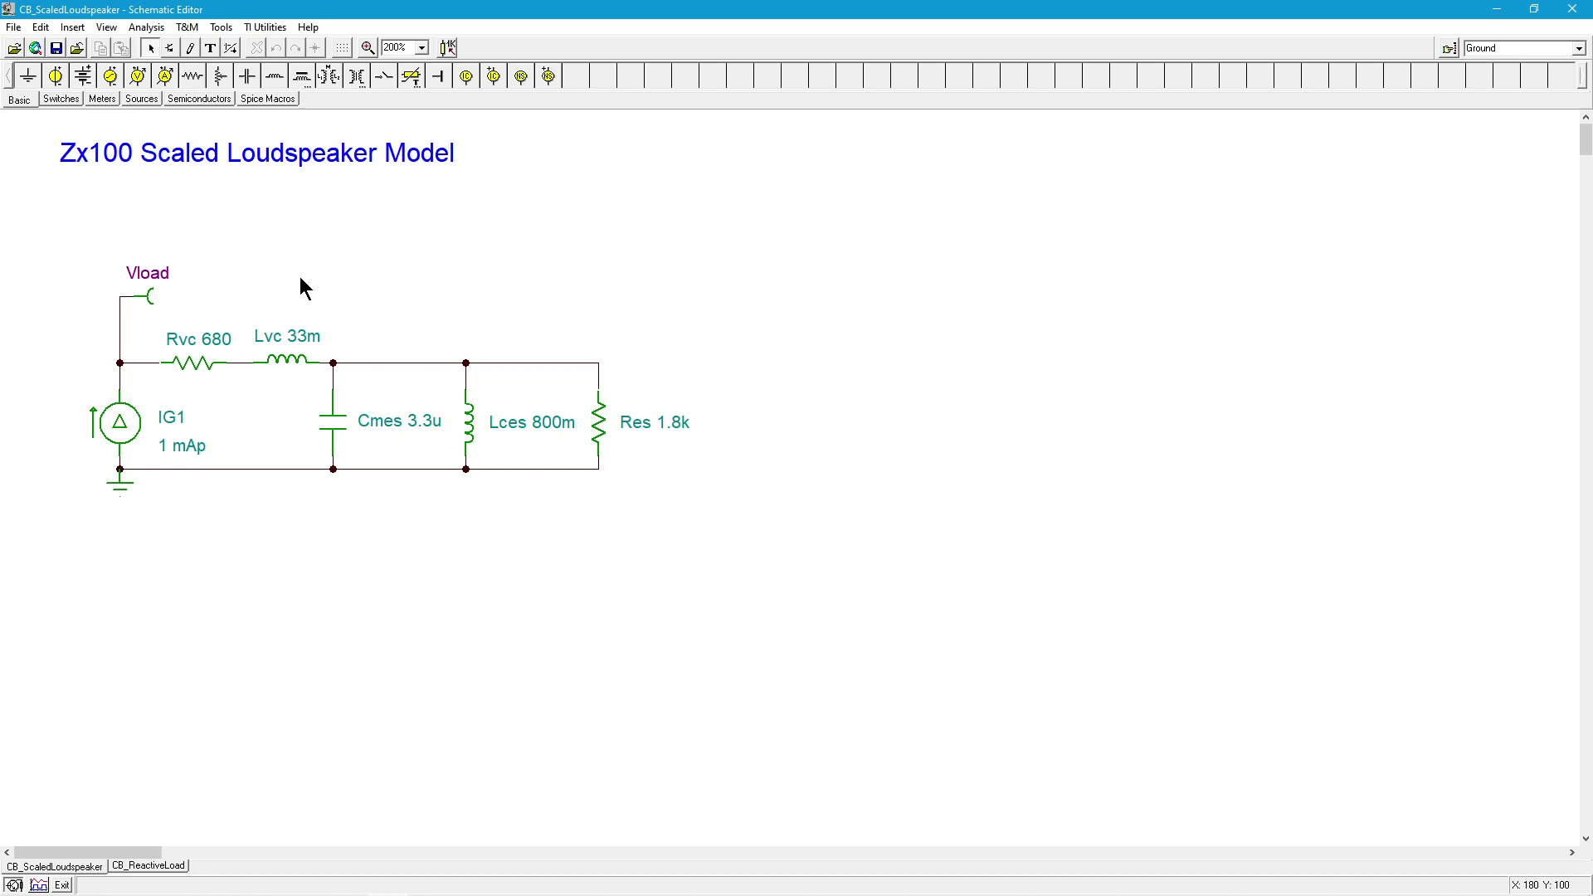
Step: Run an AC Transfer Characteristic sweep of the loudspeaker model from 10 Hz to 10k
click(150, 28)
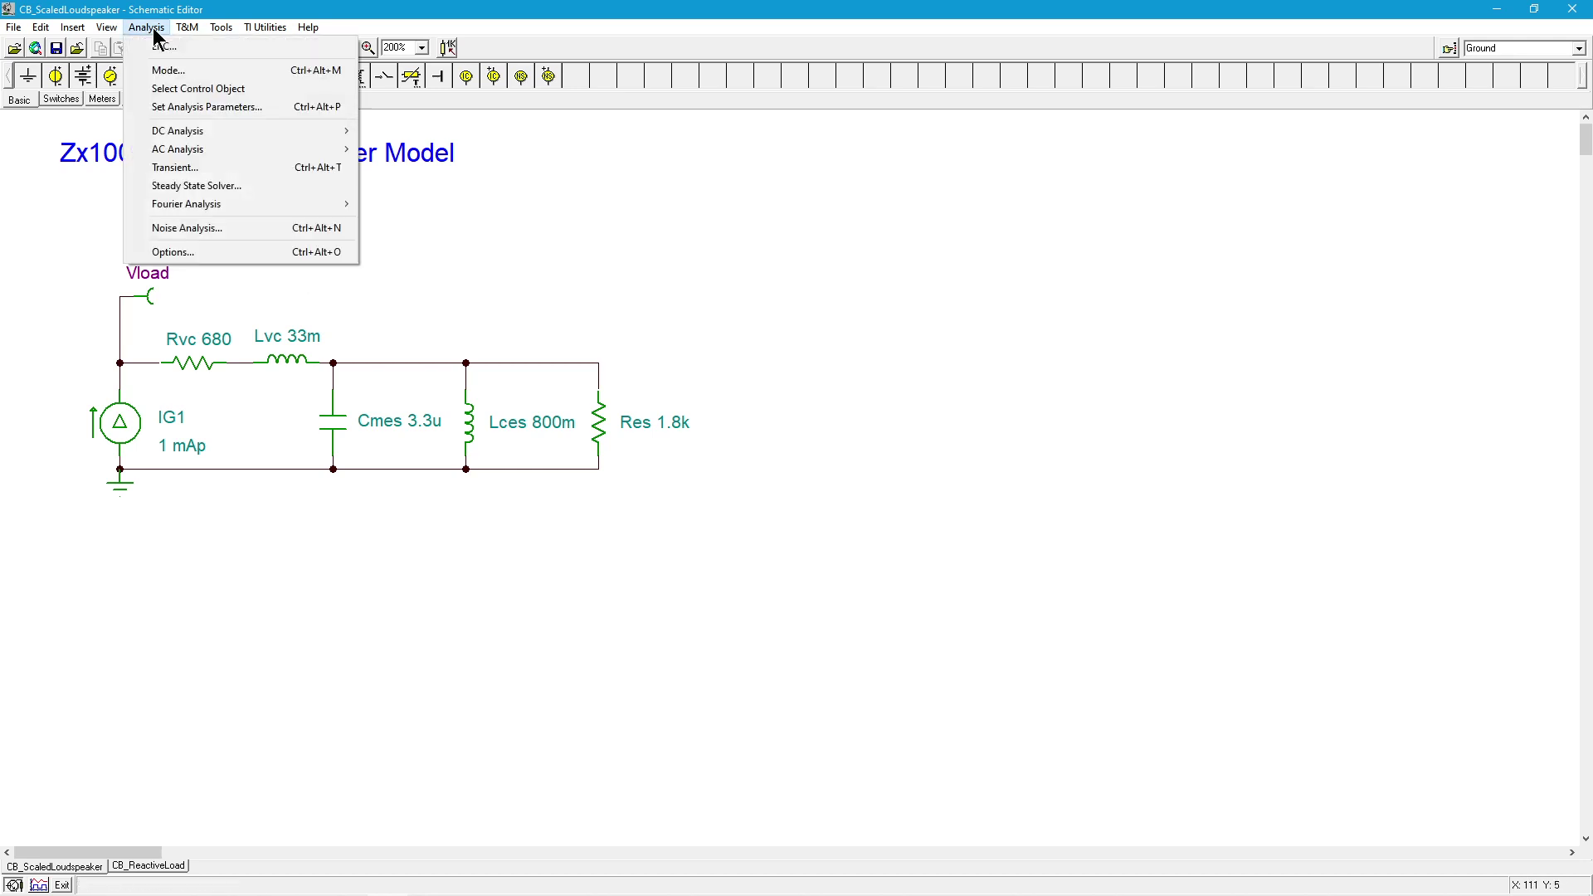
mouse_move(220, 151)
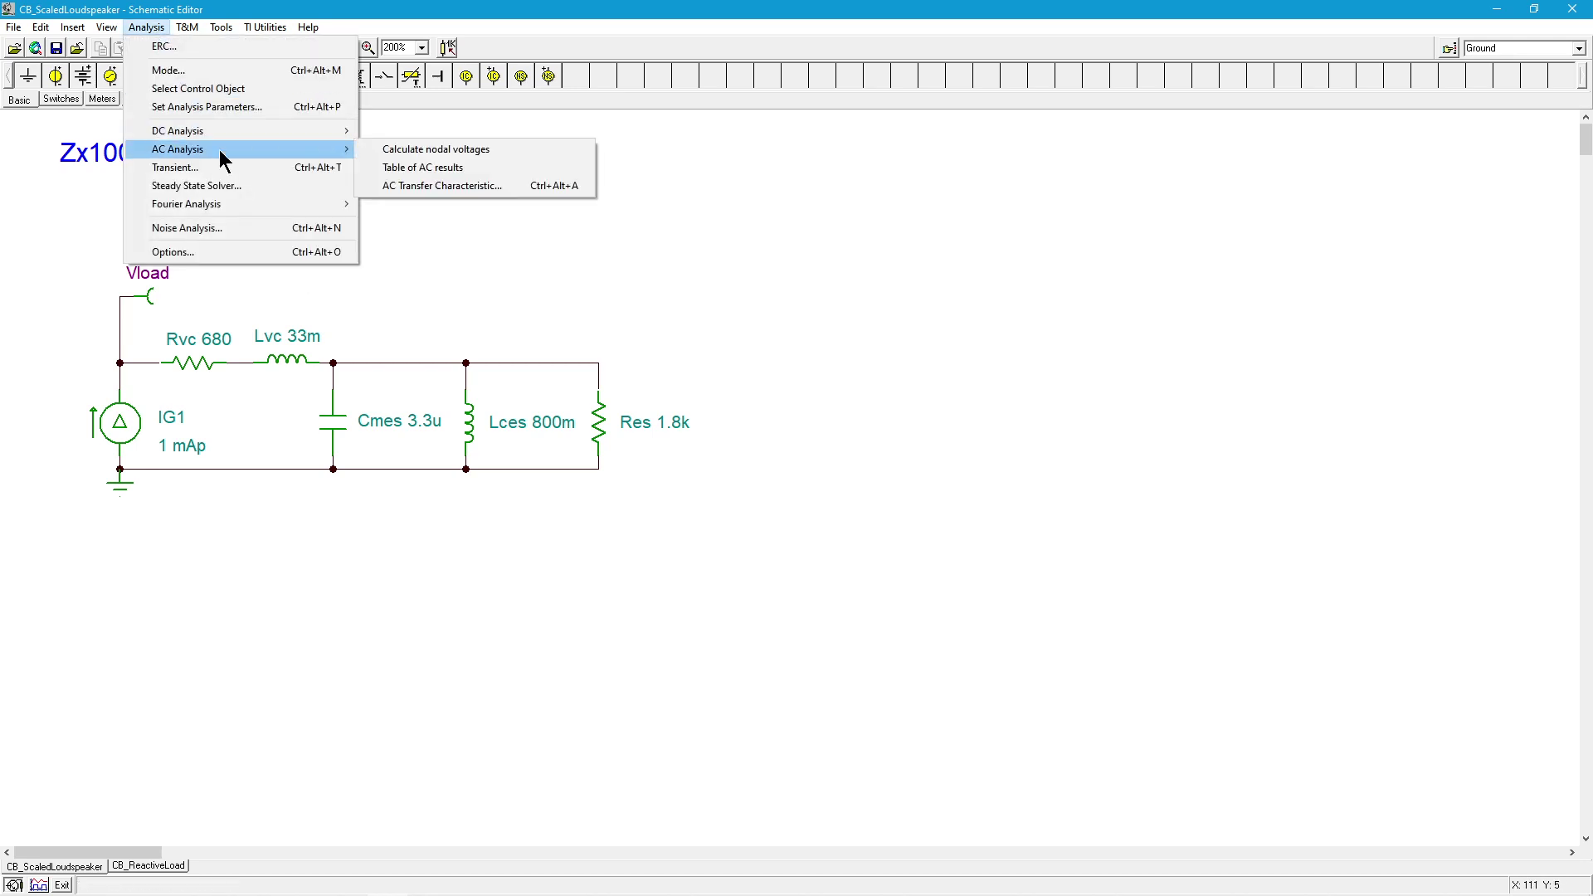
click(405, 185)
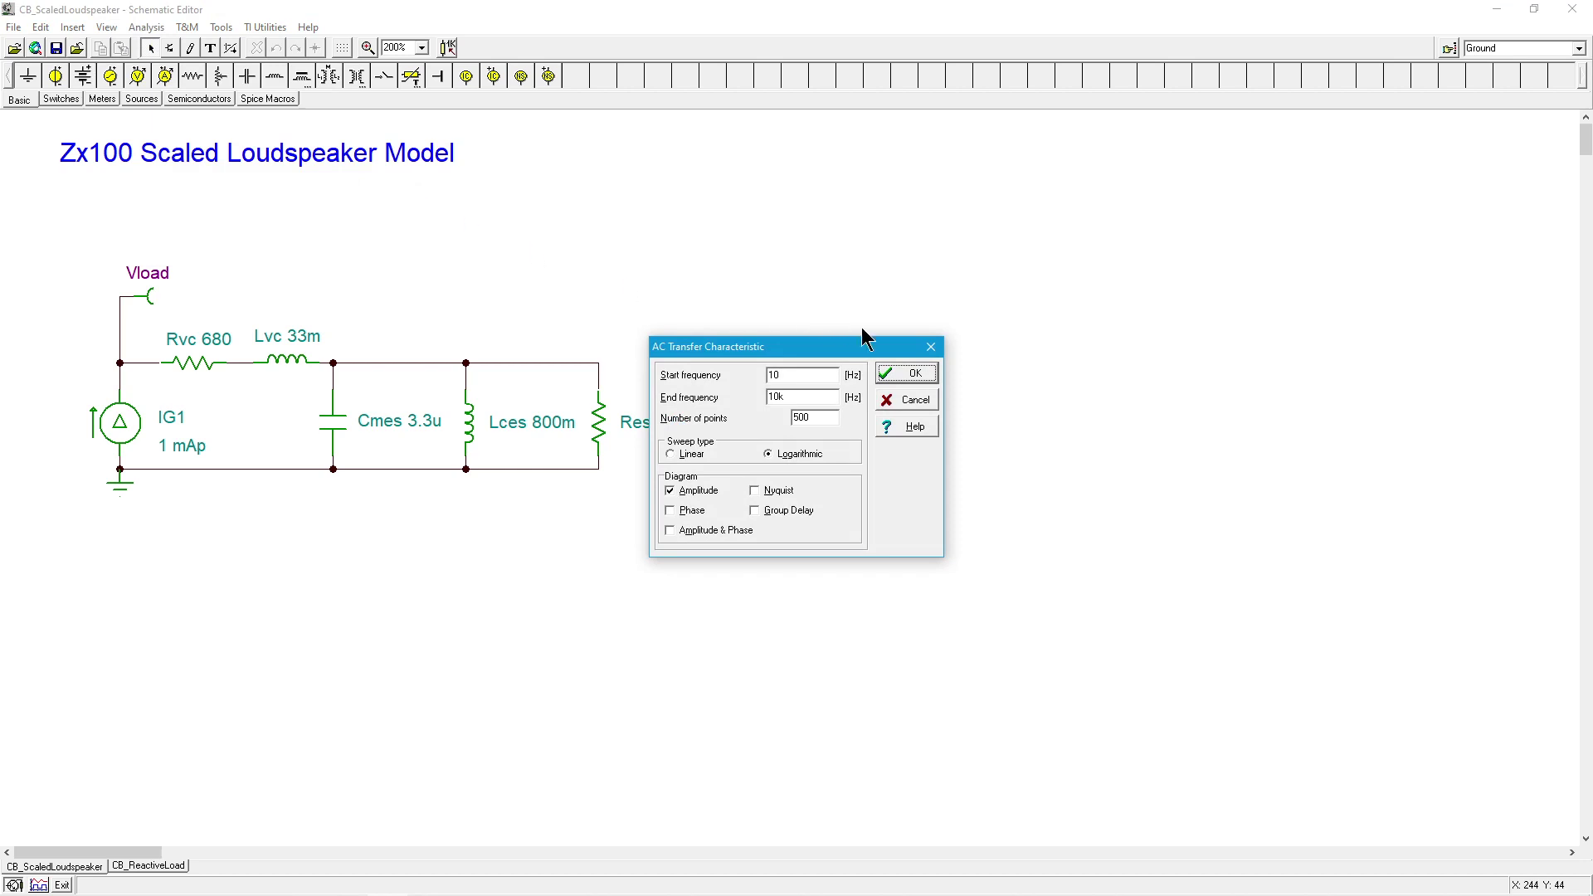
click(911, 376)
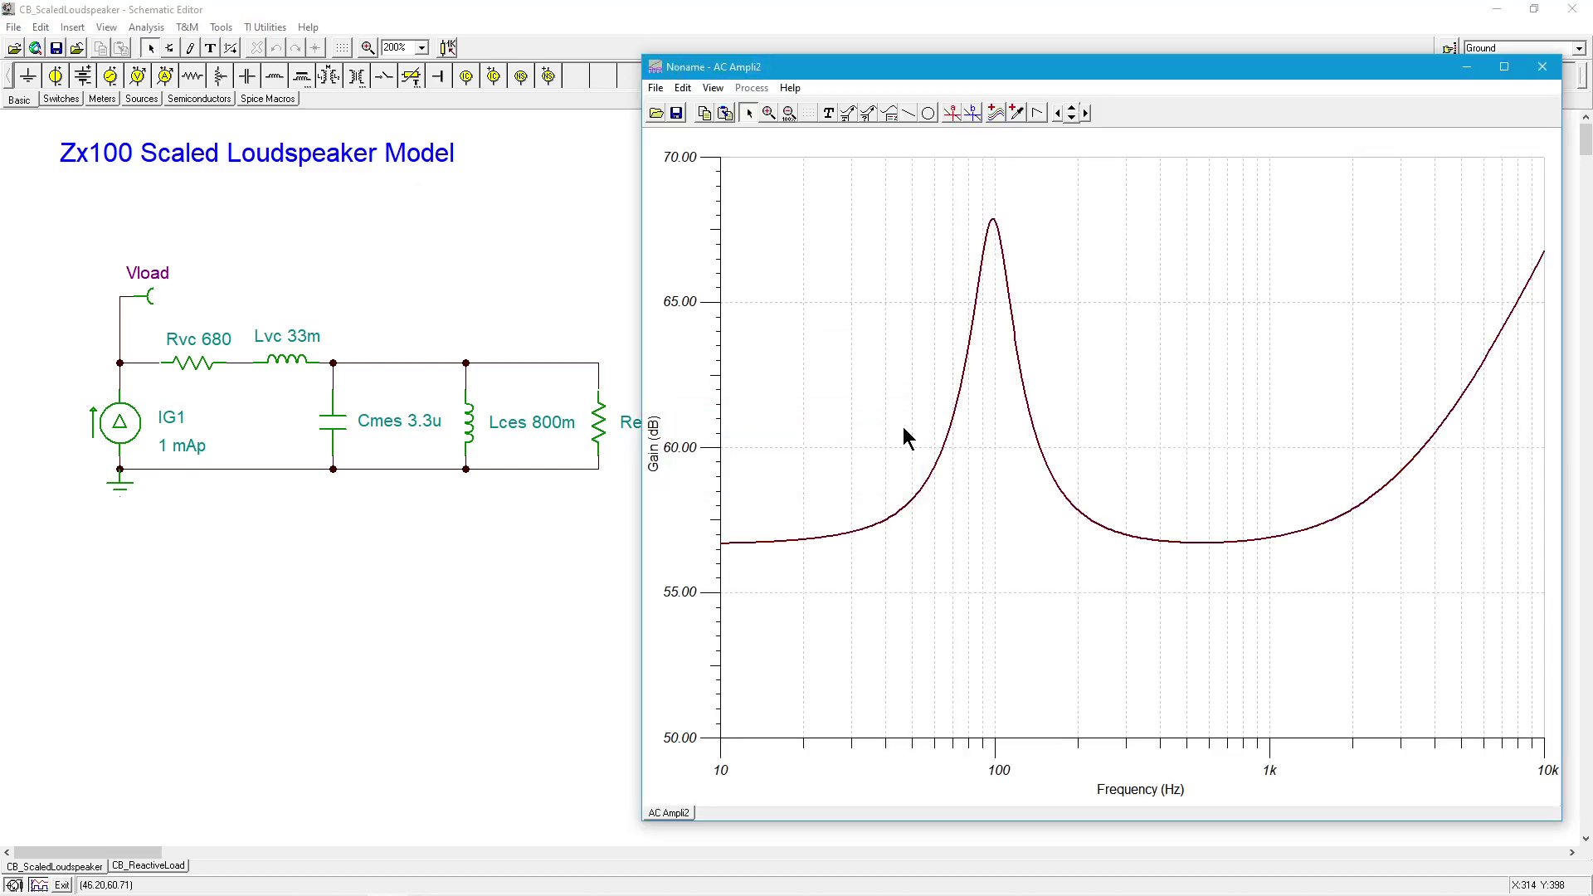
Step: Choose Linear as the scale type for the plot's gain axis
click(698, 302)
right_click(698, 301)
click(773, 453)
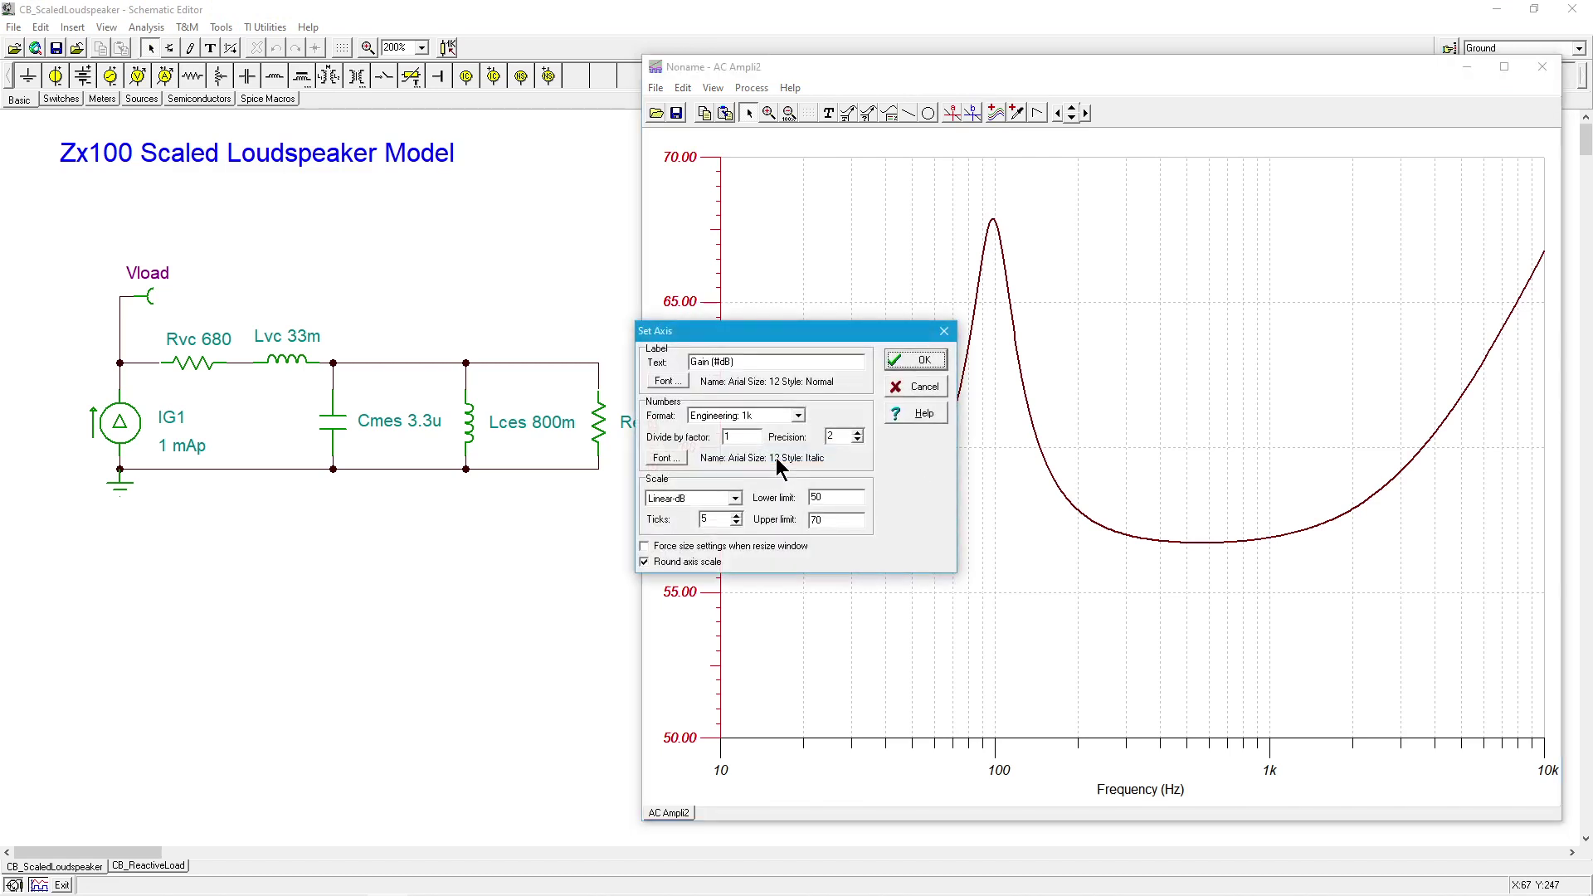
click(734, 498)
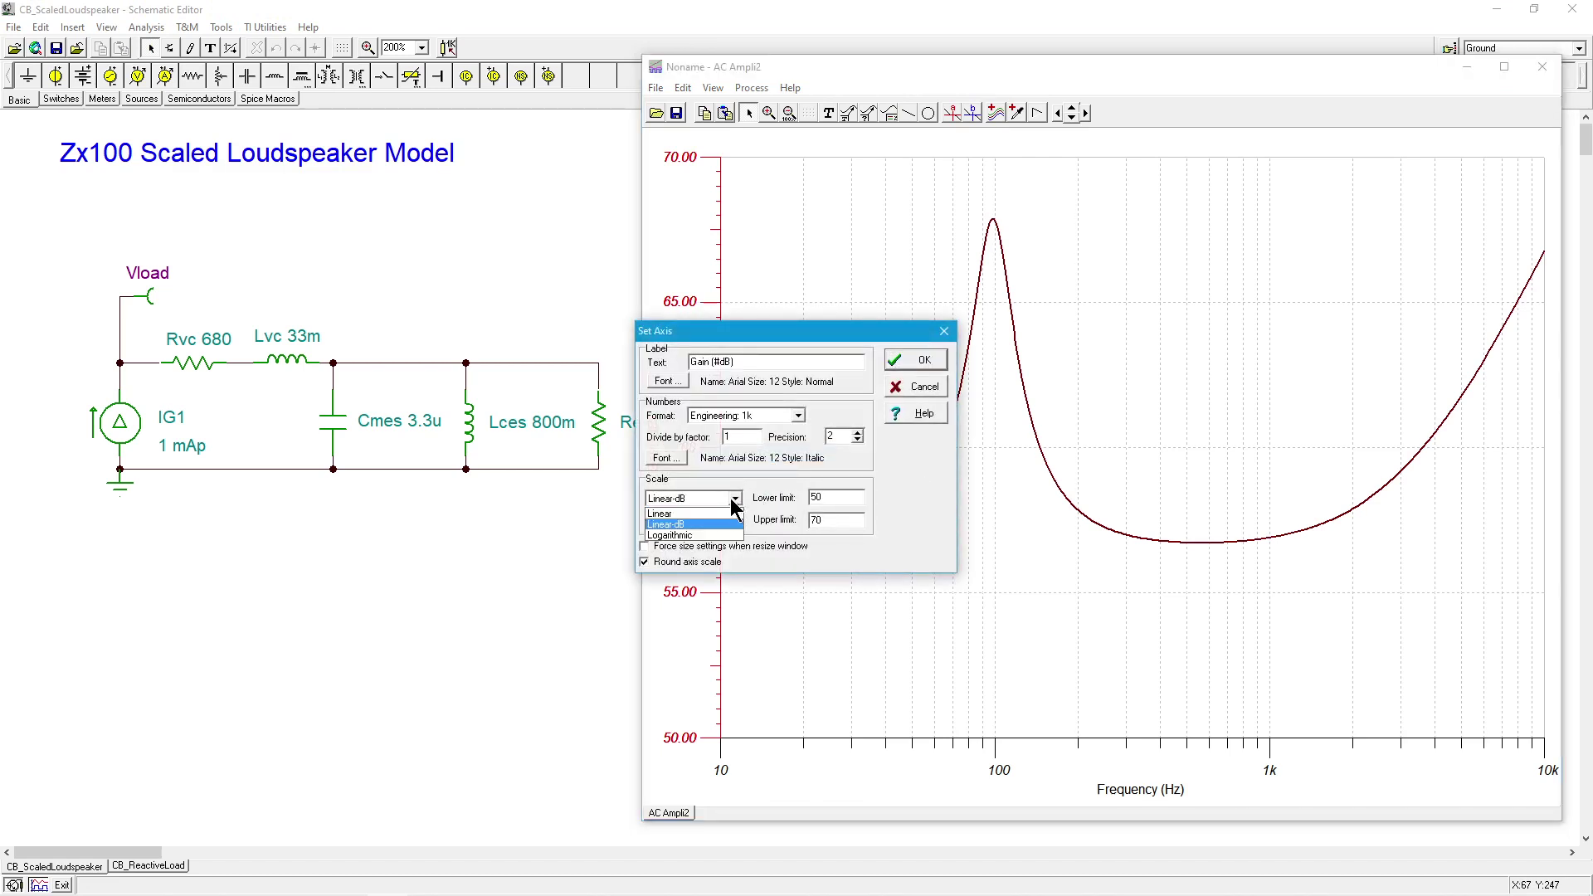
click(706, 512)
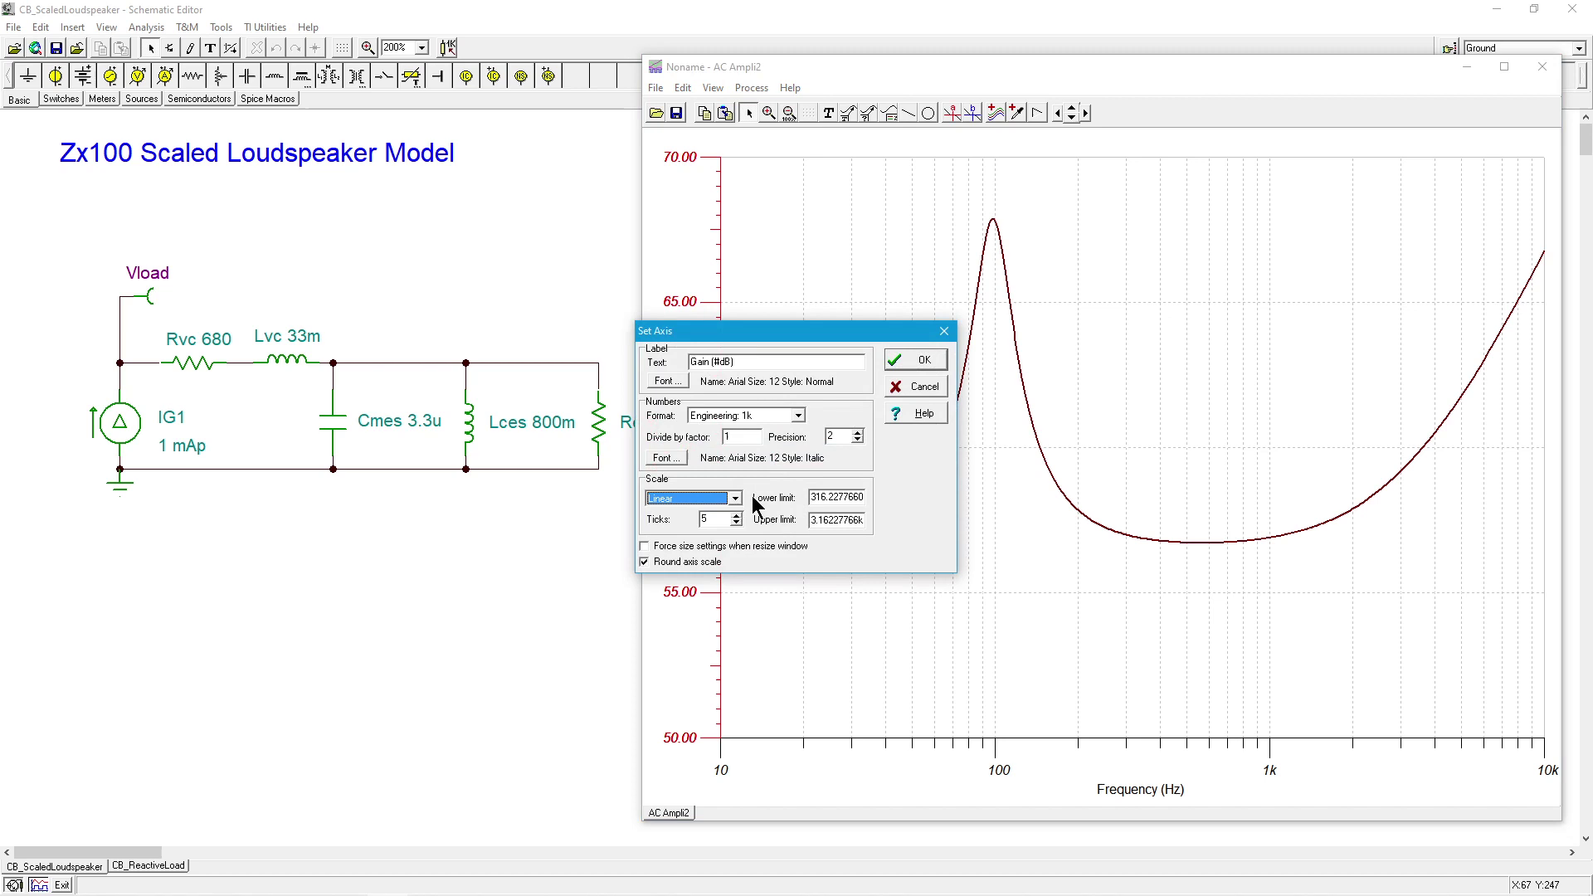
Step: Confirm the Set Axis dialog so the gain axis becomes linear 0 to 4.00k
click(929, 360)
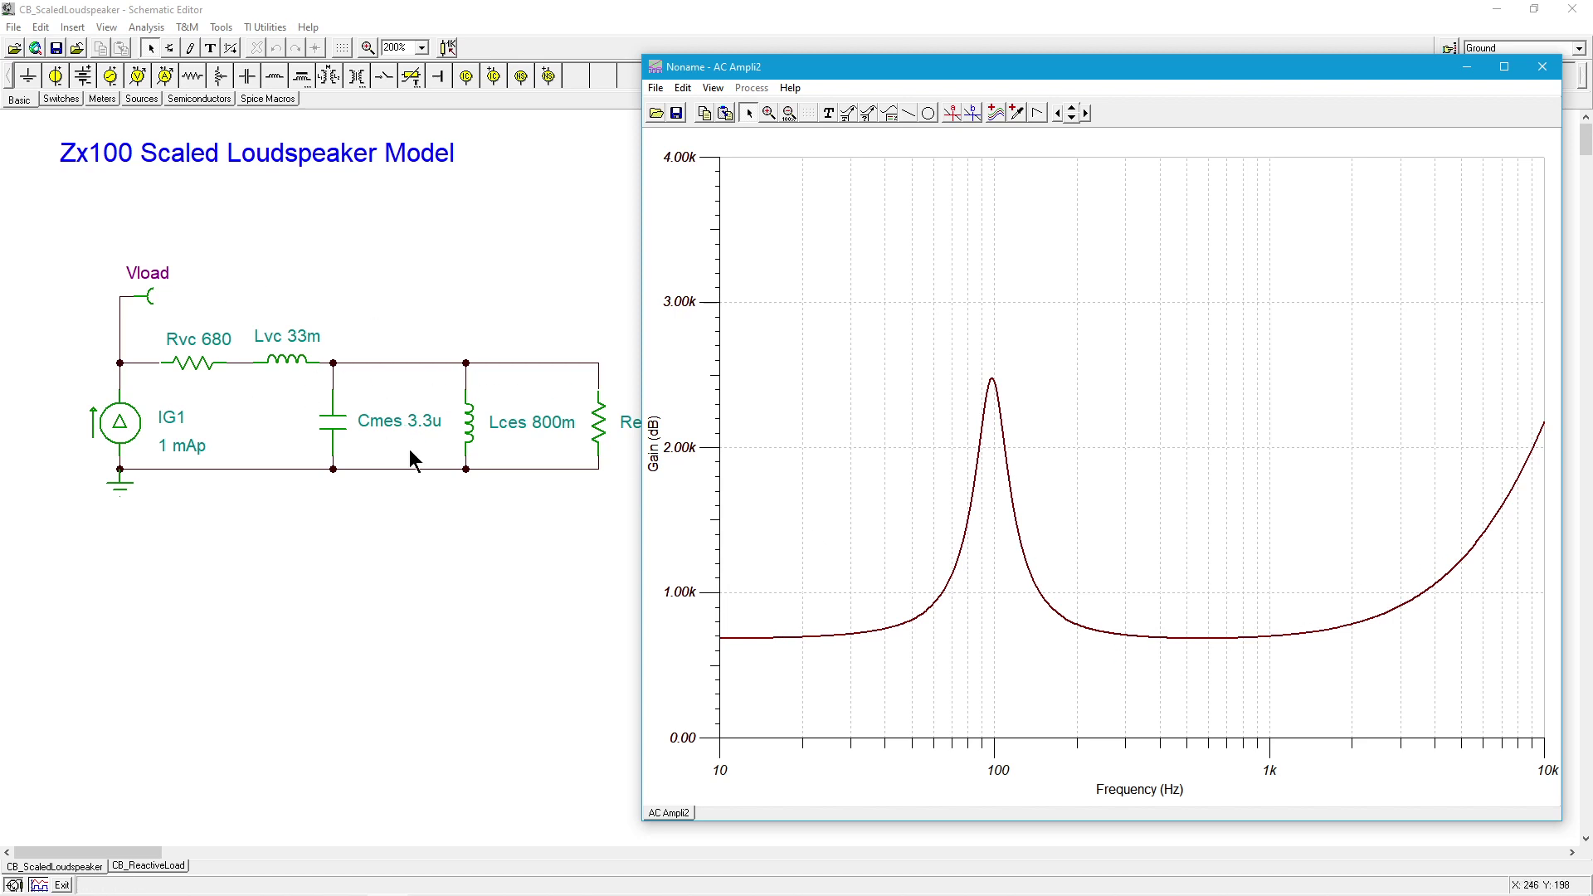
Step: Switch to the CB_ReactiveLoad sheet and close the AC Ampli2 gain graph
click(64, 865)
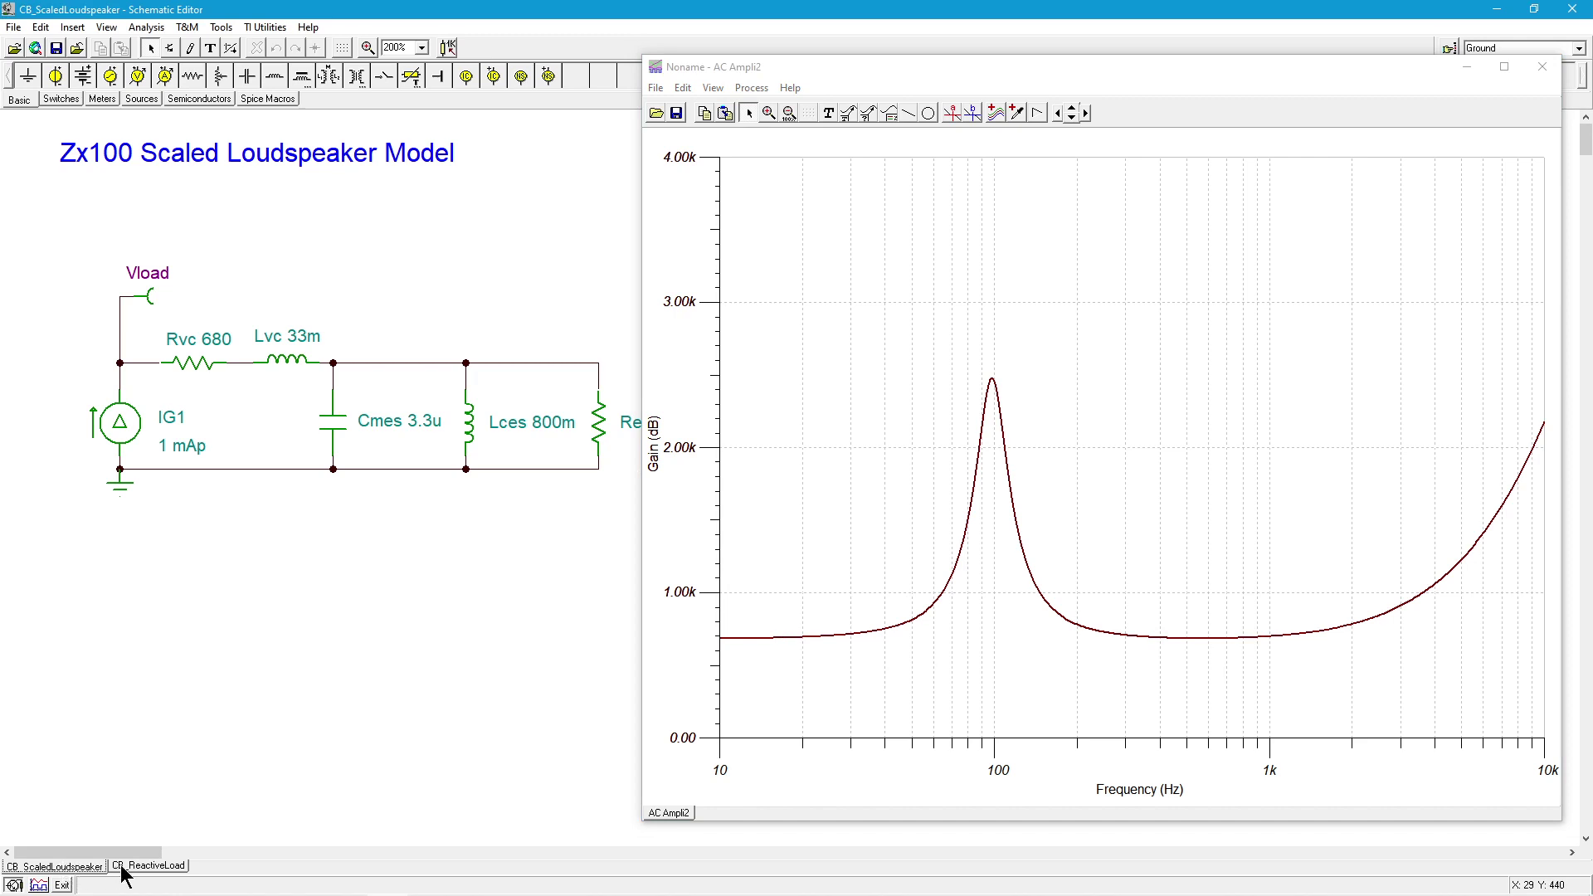
click(146, 867)
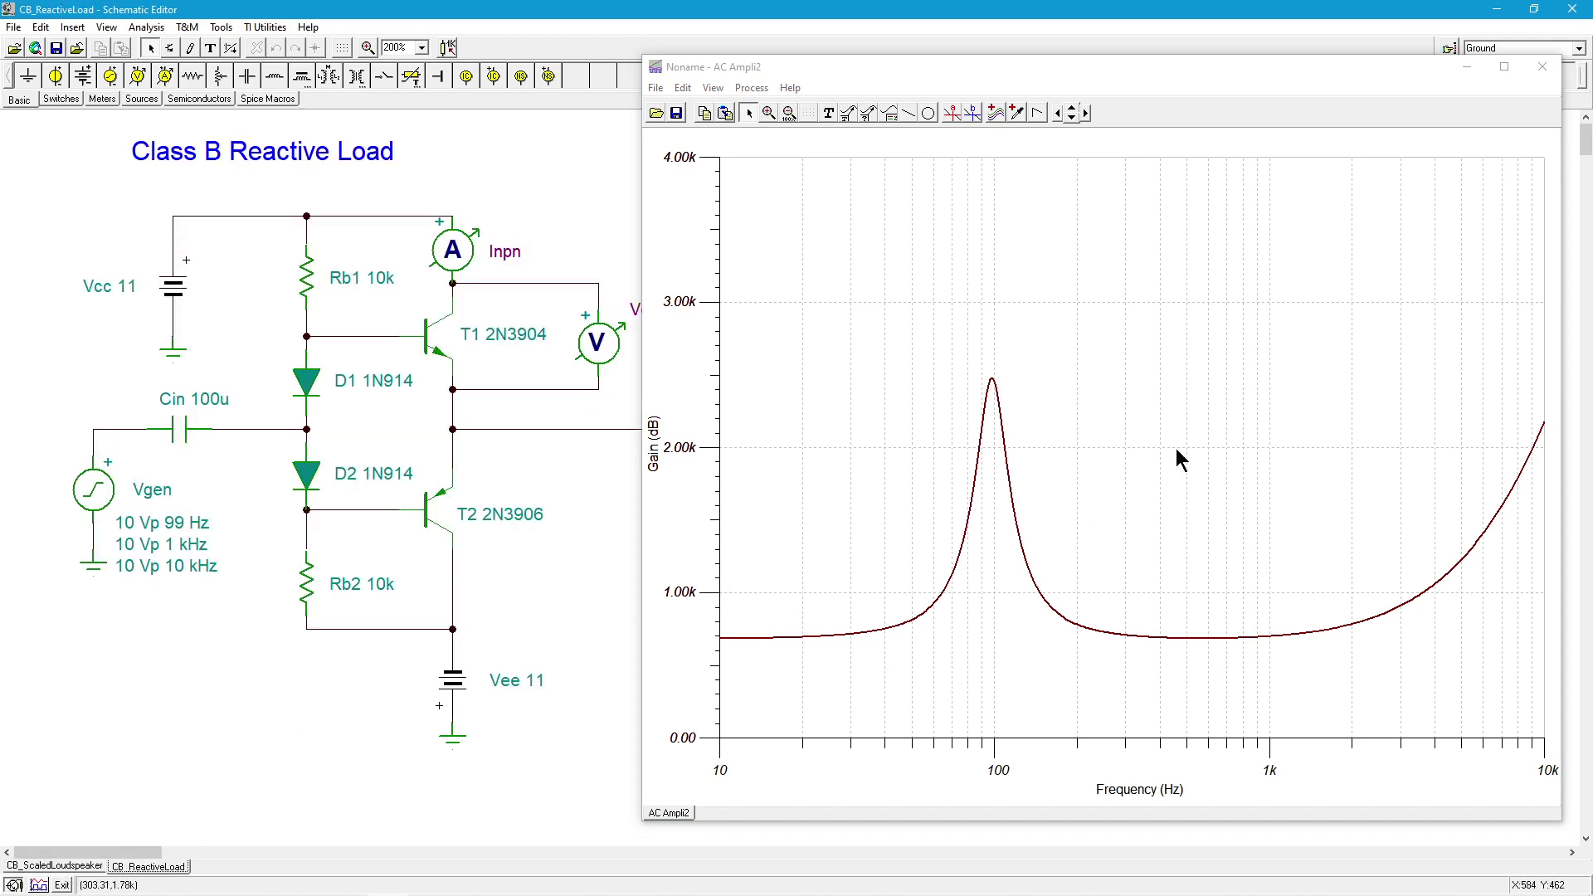
click(1540, 70)
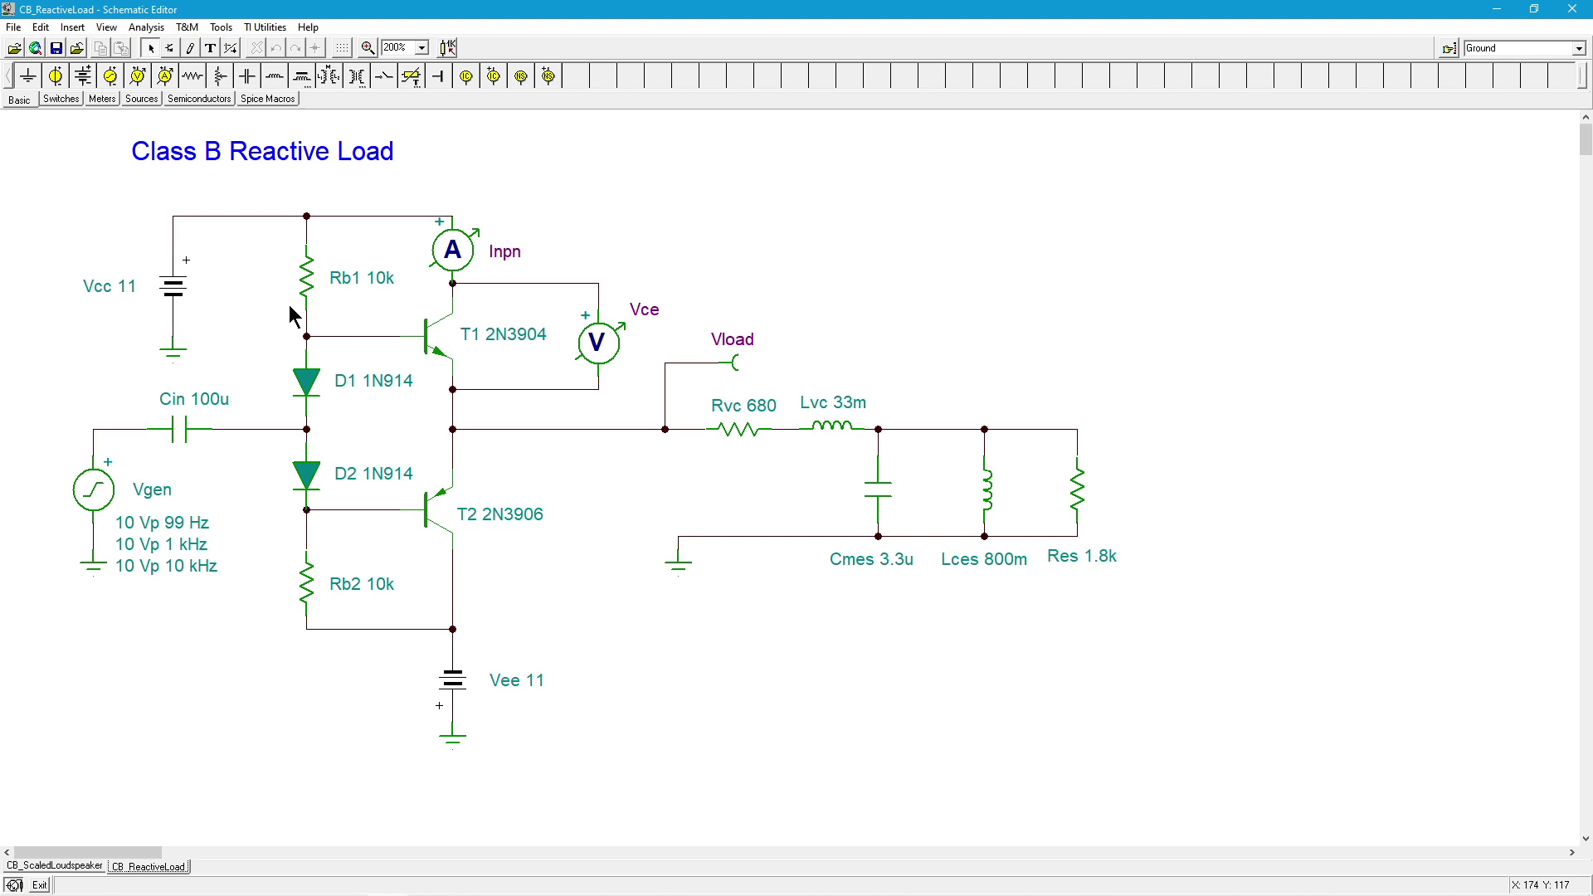
Step: Run a transient analysis displaying 10m to 20m seconds
click(147, 27)
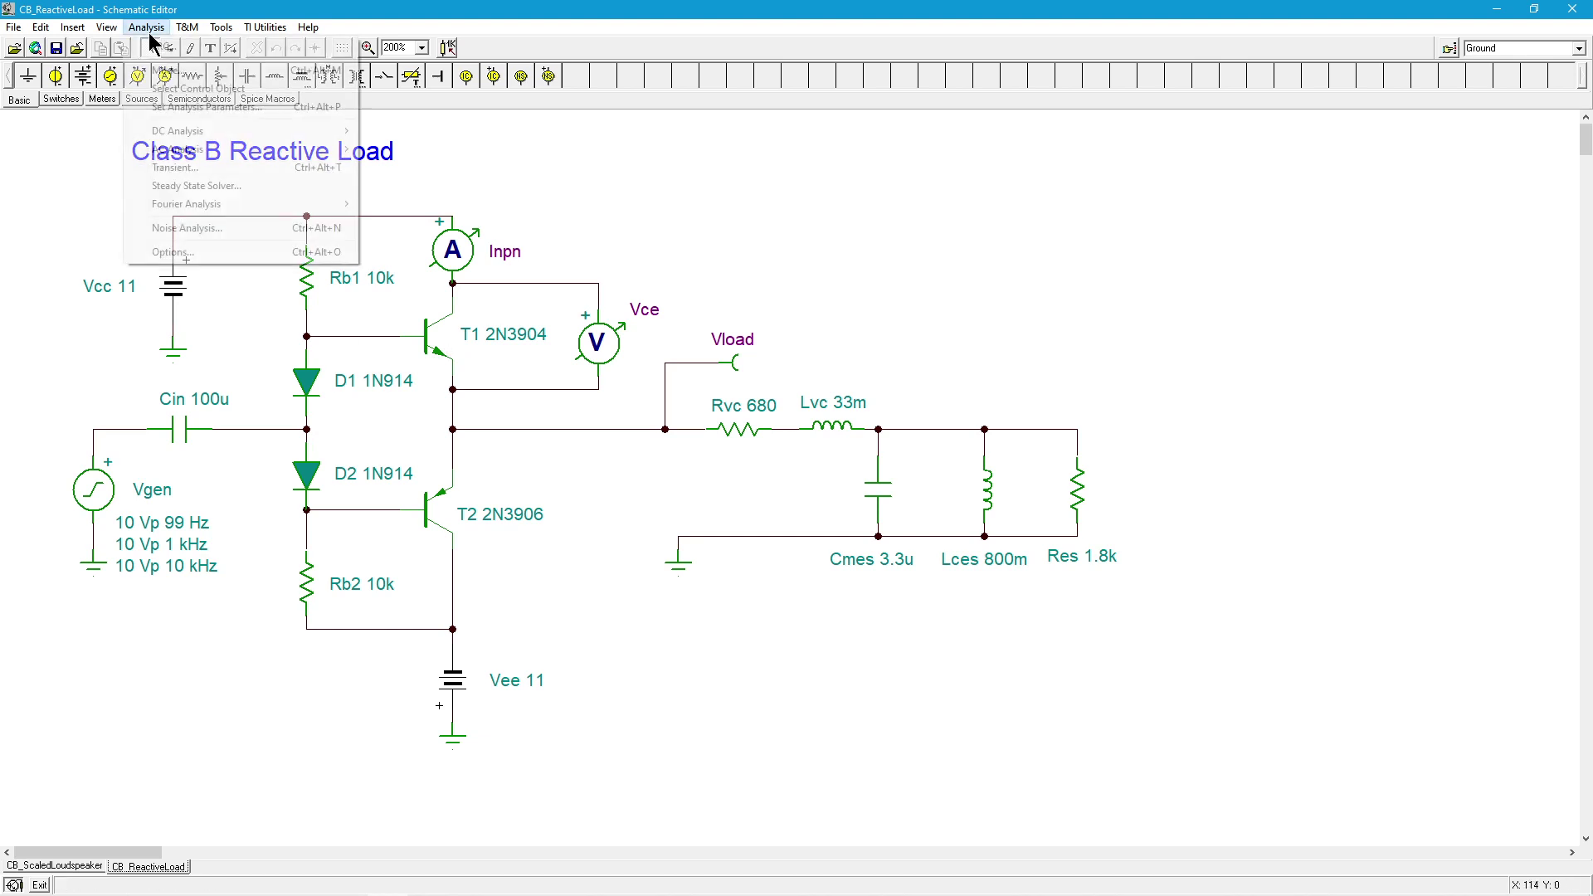
click(184, 175)
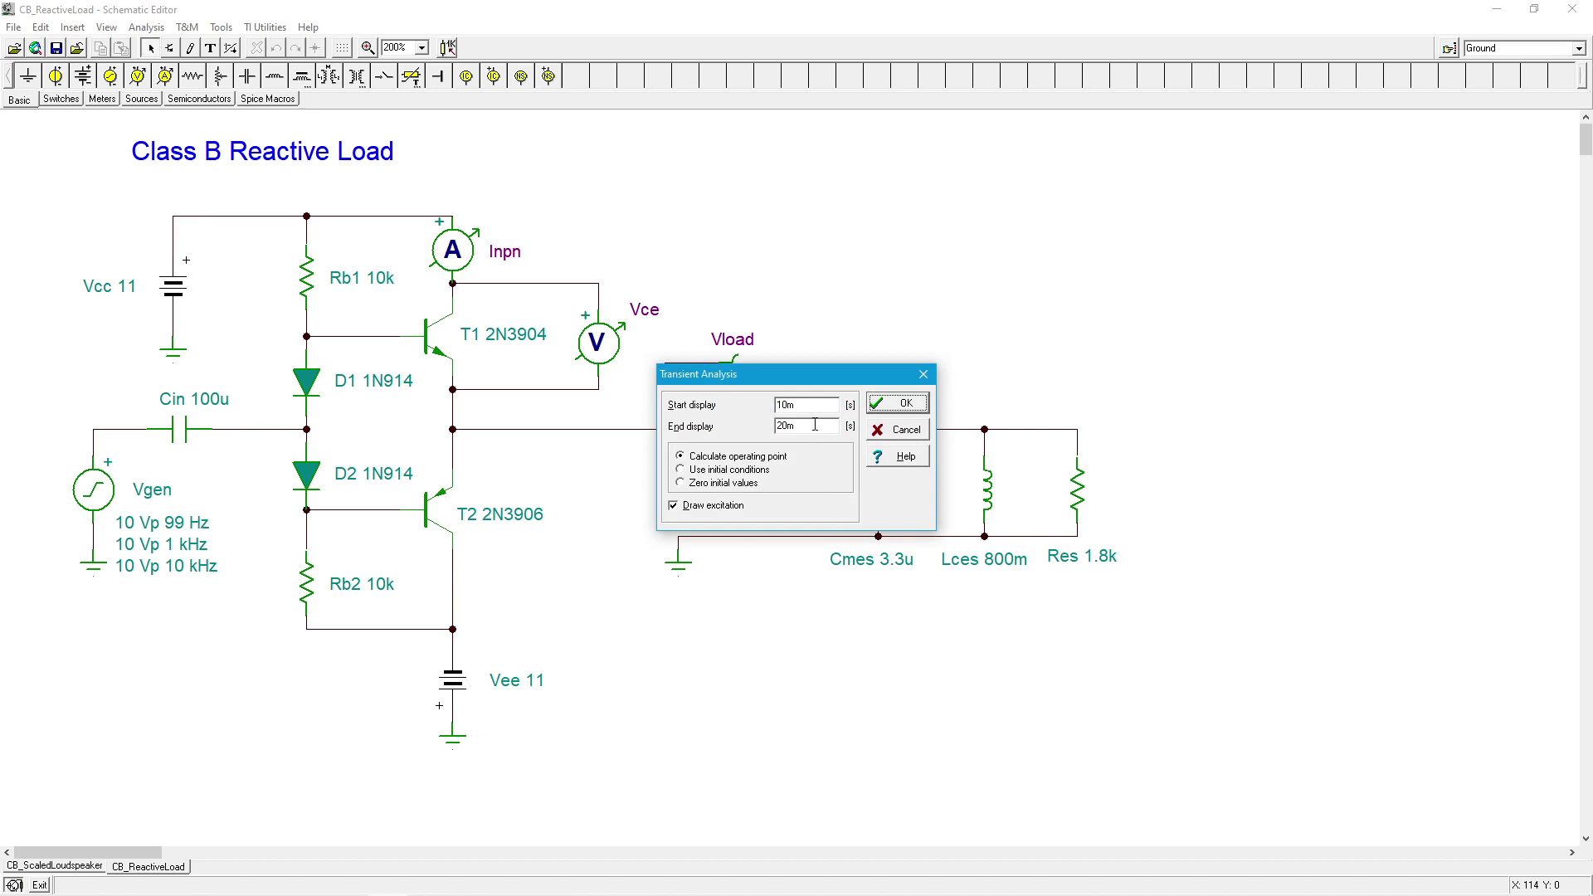
click(906, 405)
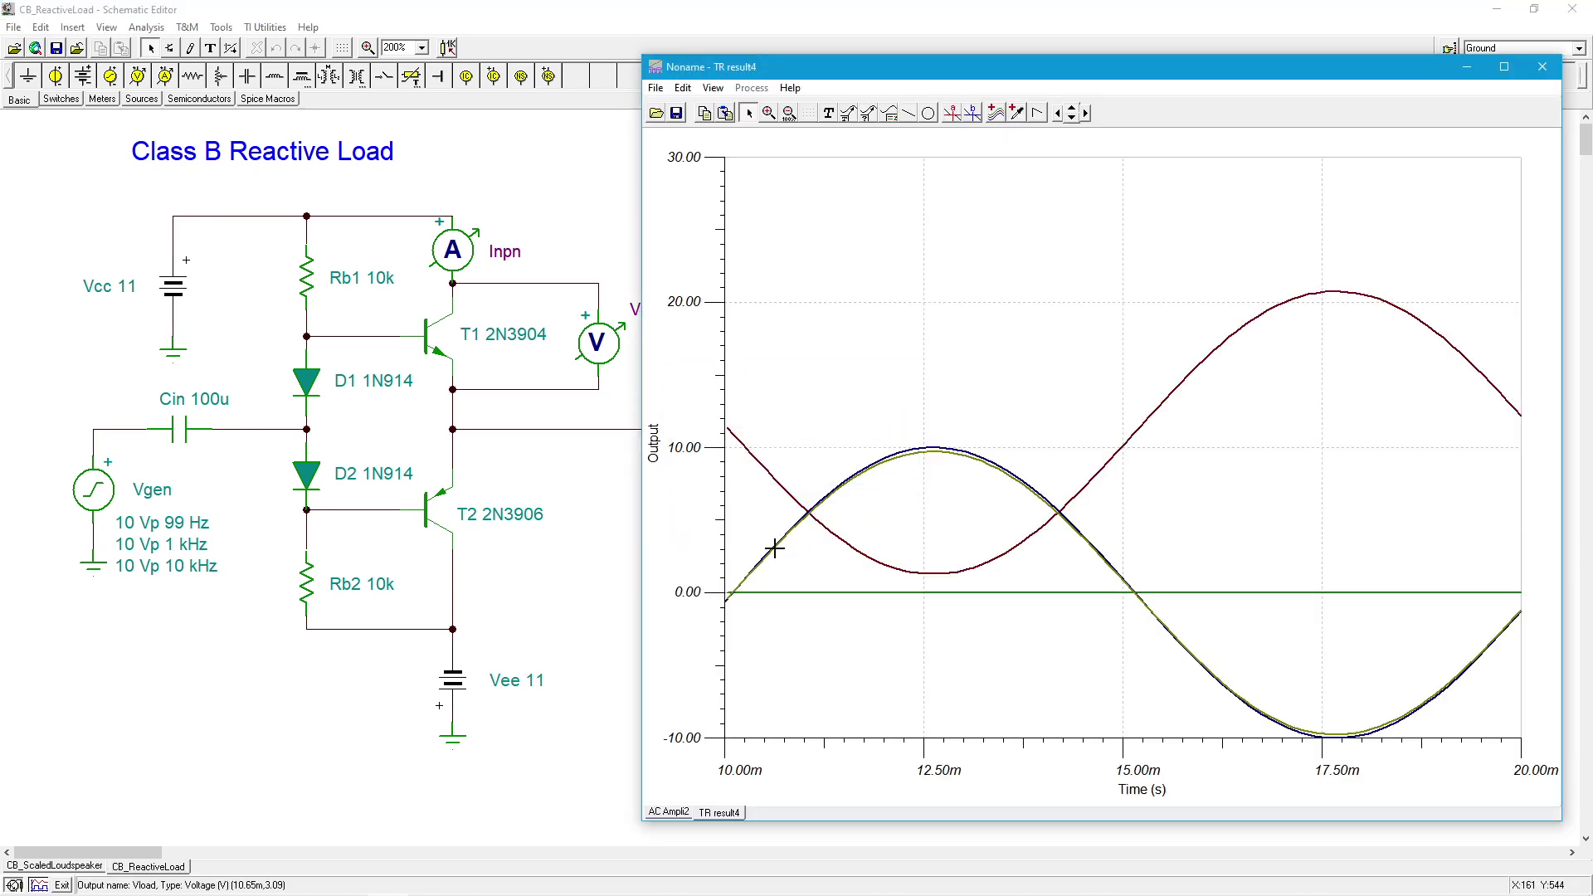
Step: Place a legend at the plot's top left identifying the Vload, Vgen, Vce and Inpn curves
click(893, 111)
click(815, 184)
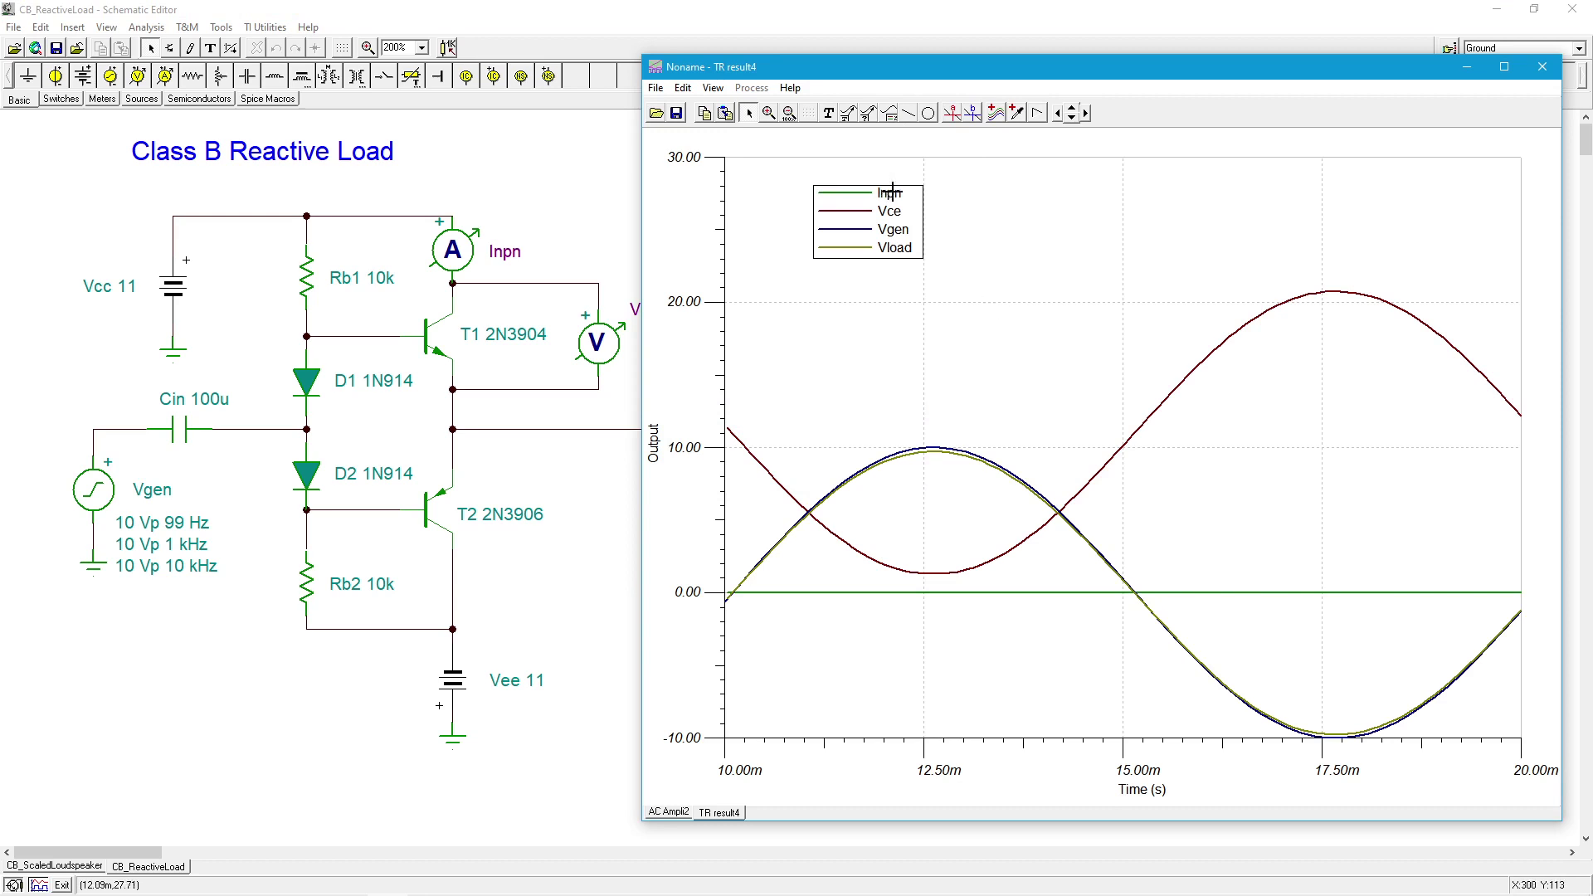
click(942, 452)
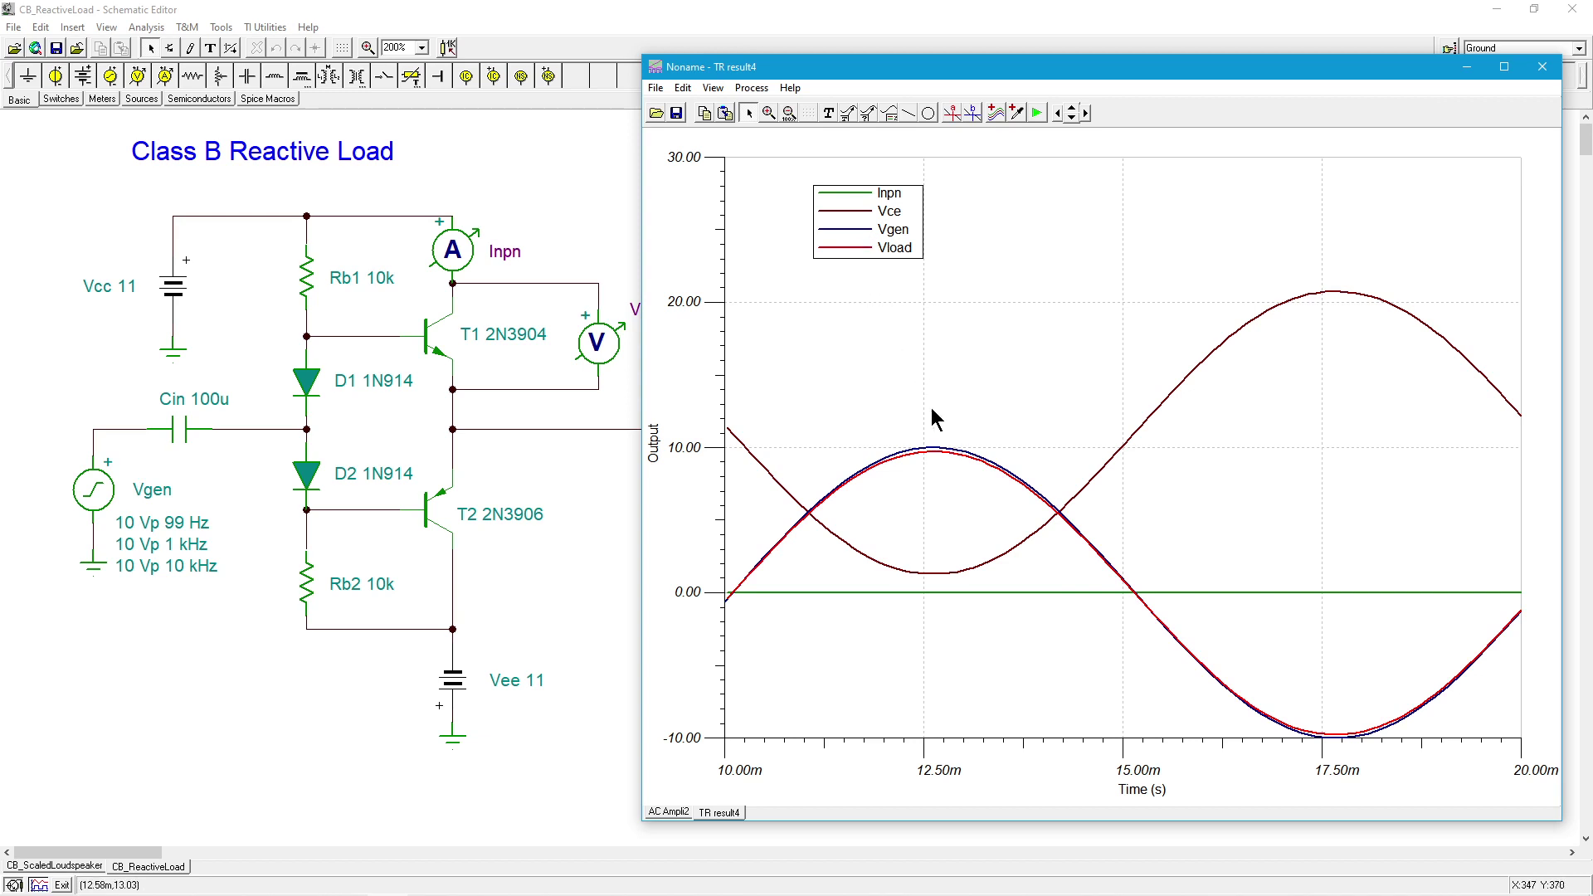
click(939, 447)
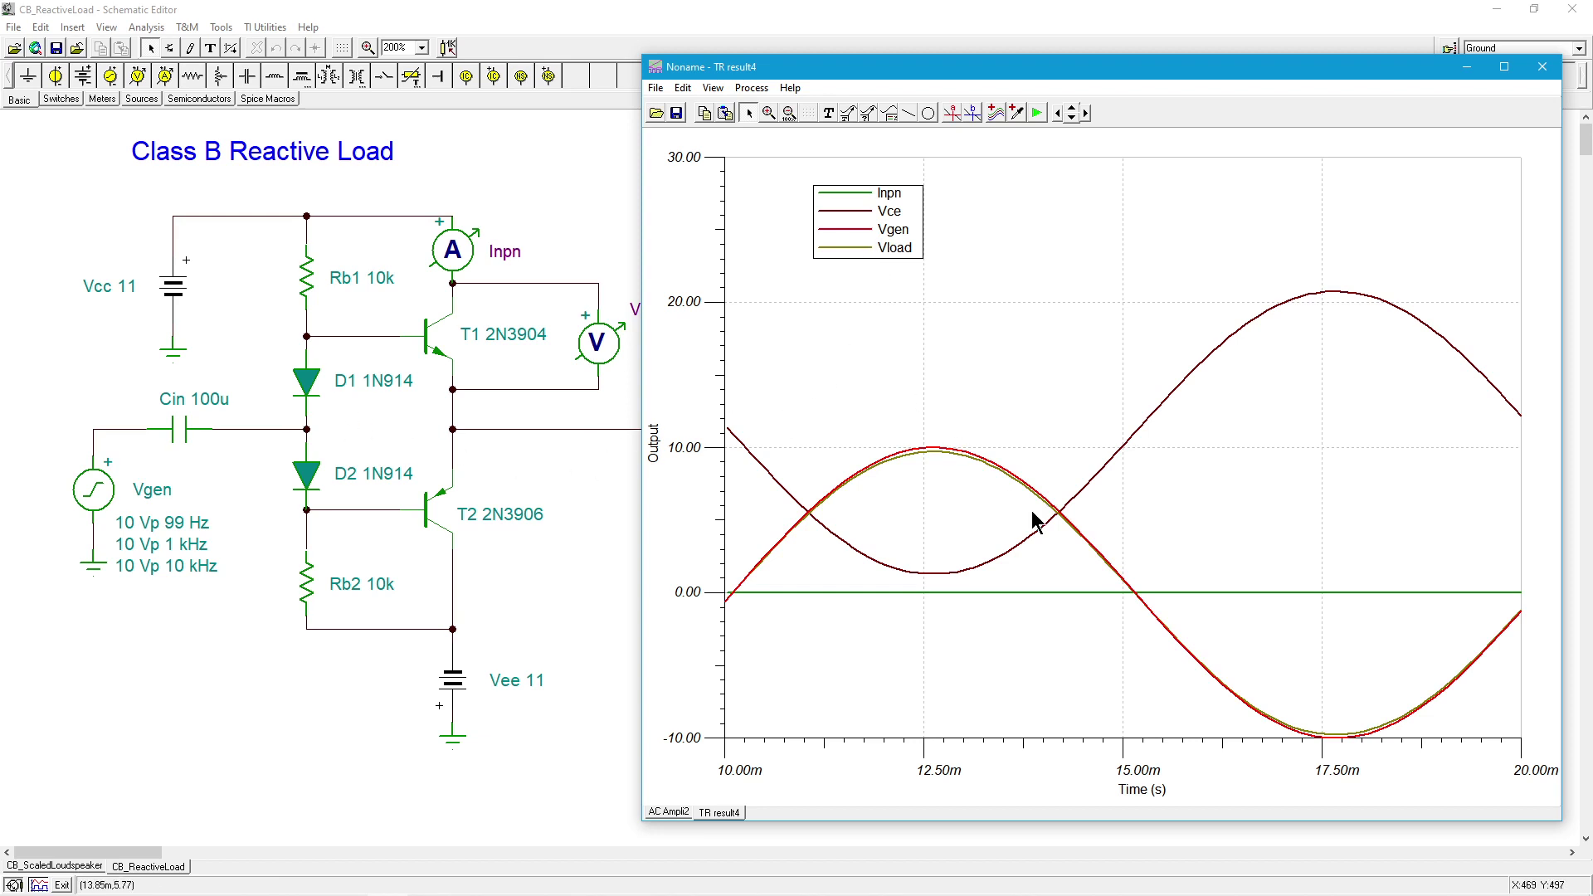
click(1024, 541)
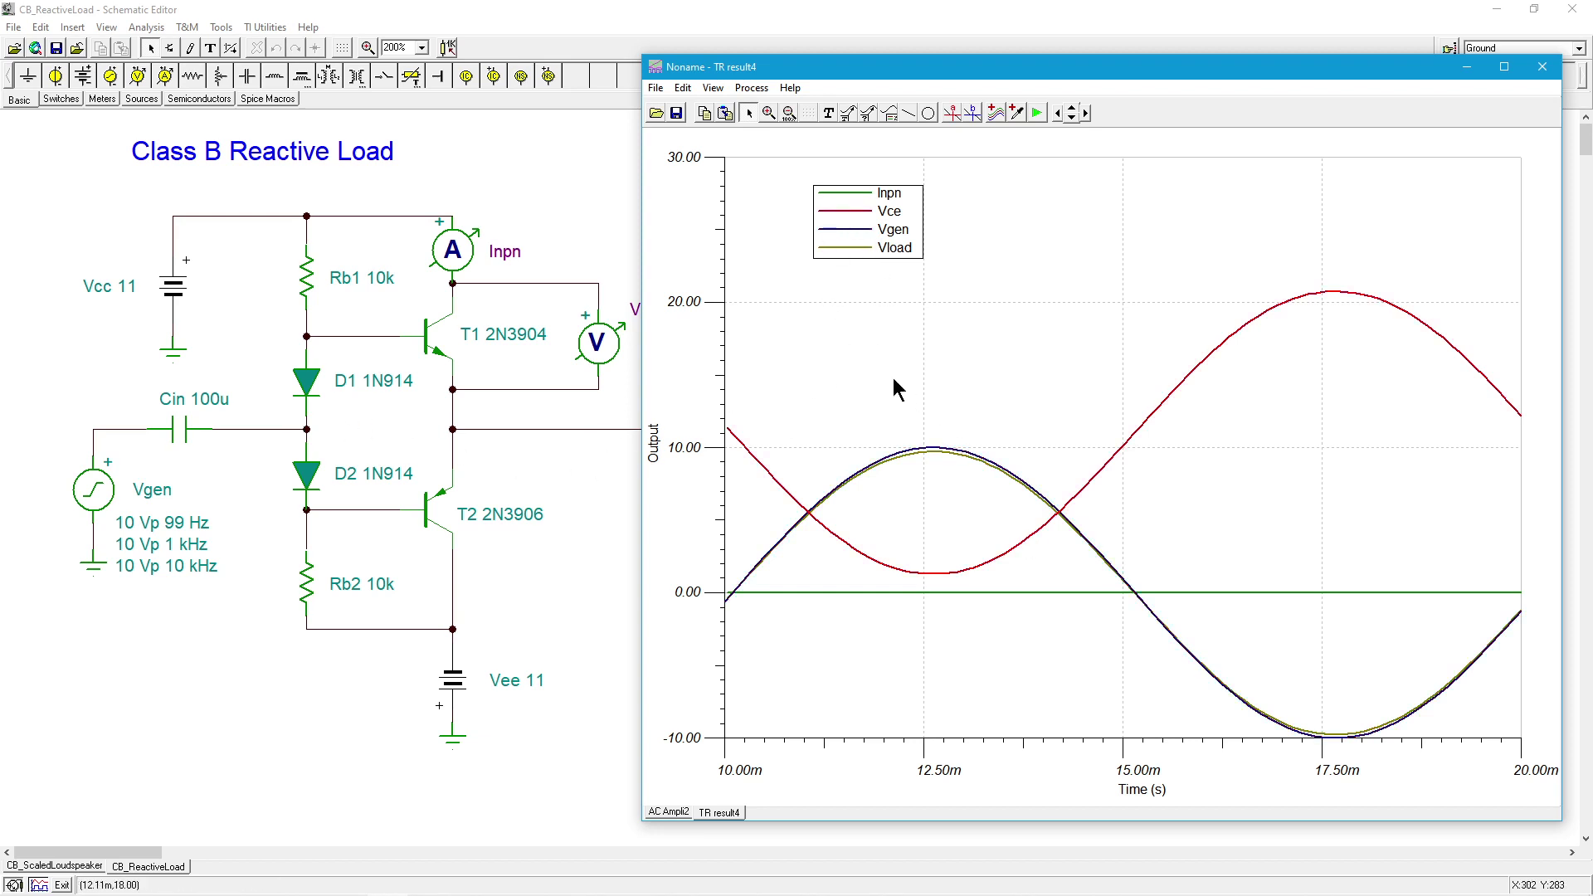
click(996, 593)
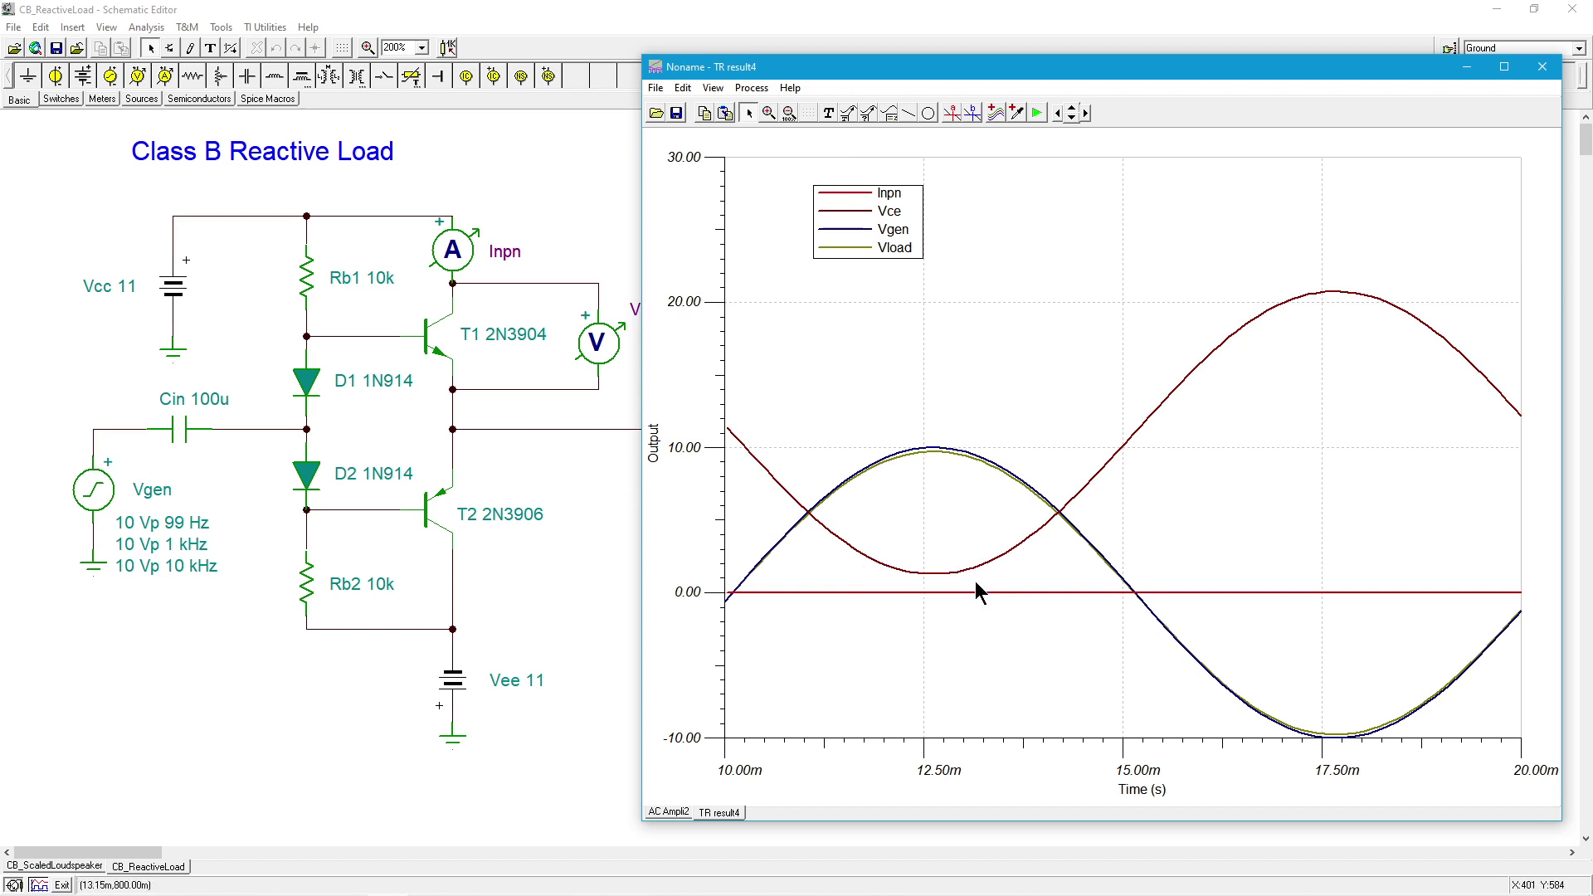
Step: In the Post-processor, build an XY function with Vce(t) as X and Inpn(t) as Y
click(994, 114)
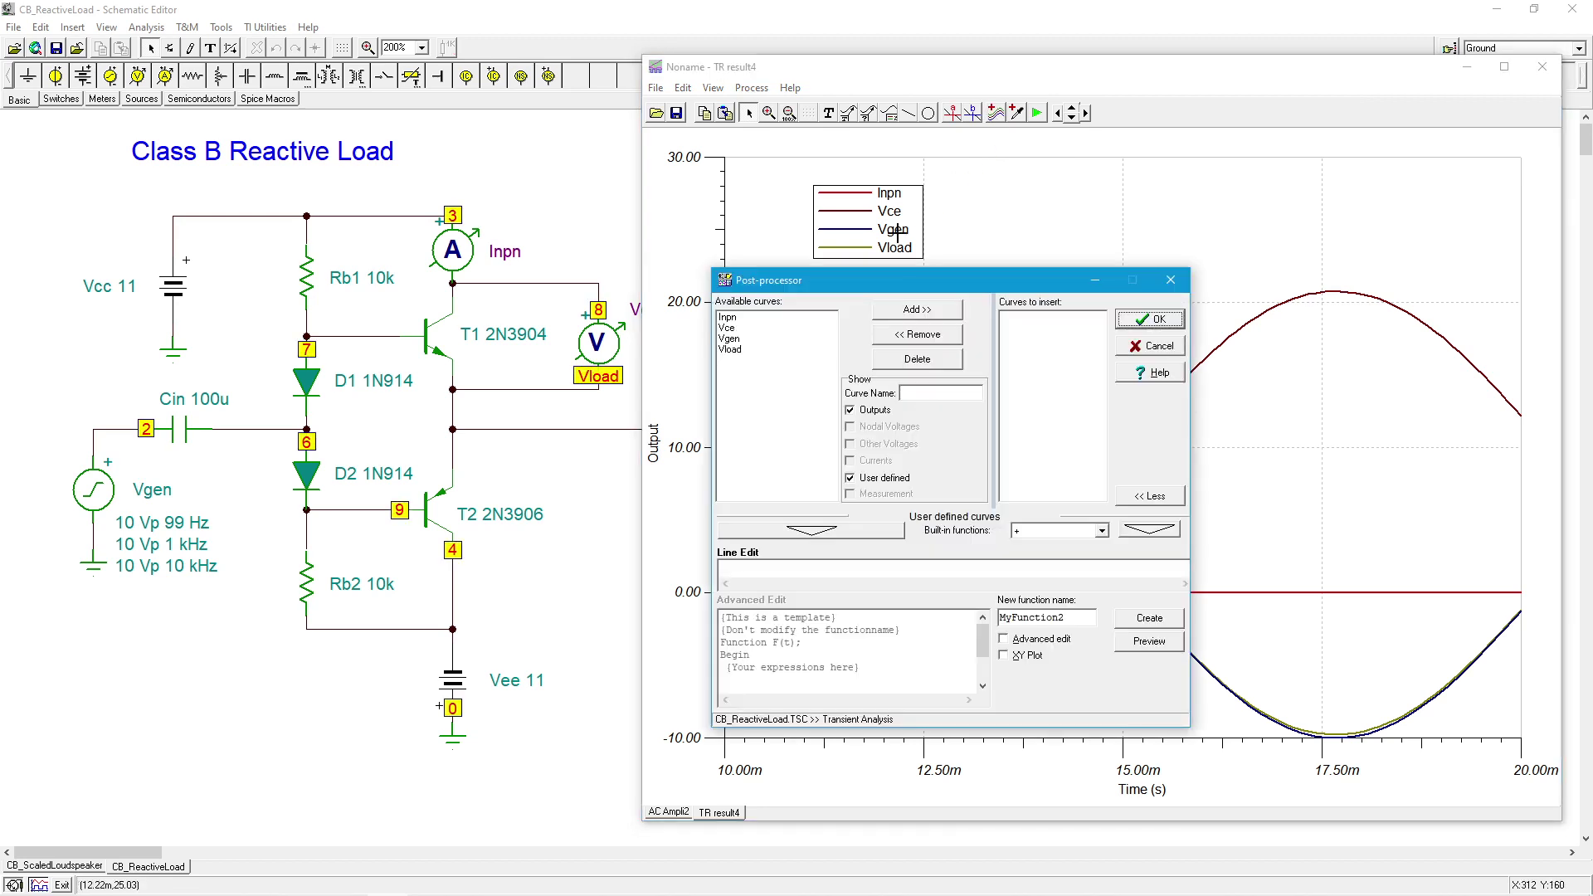
click(1003, 654)
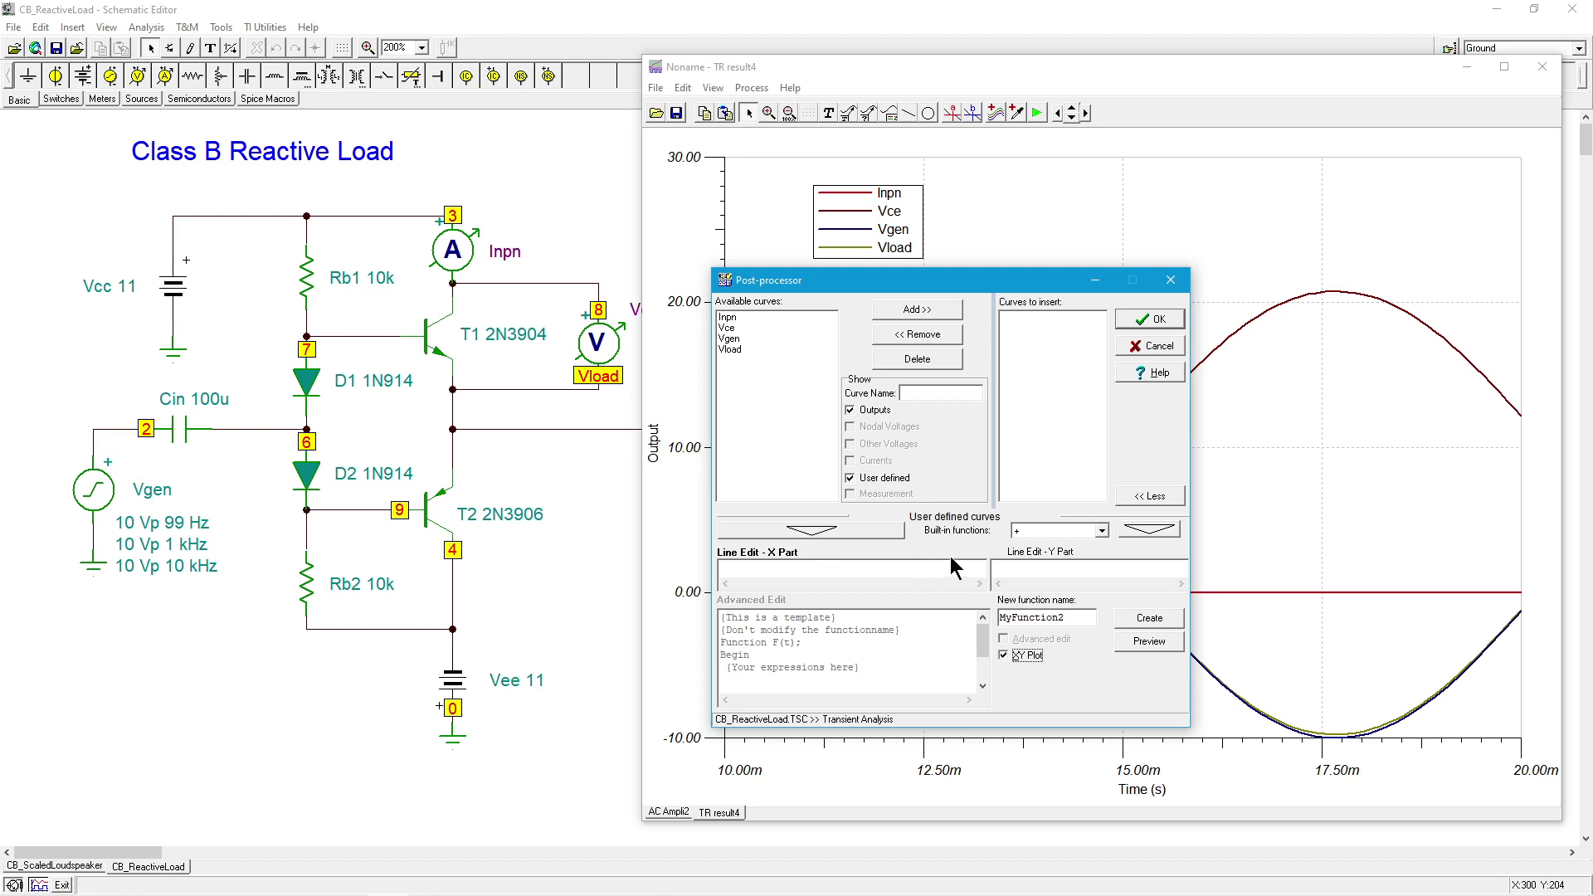
click(735, 328)
click(809, 531)
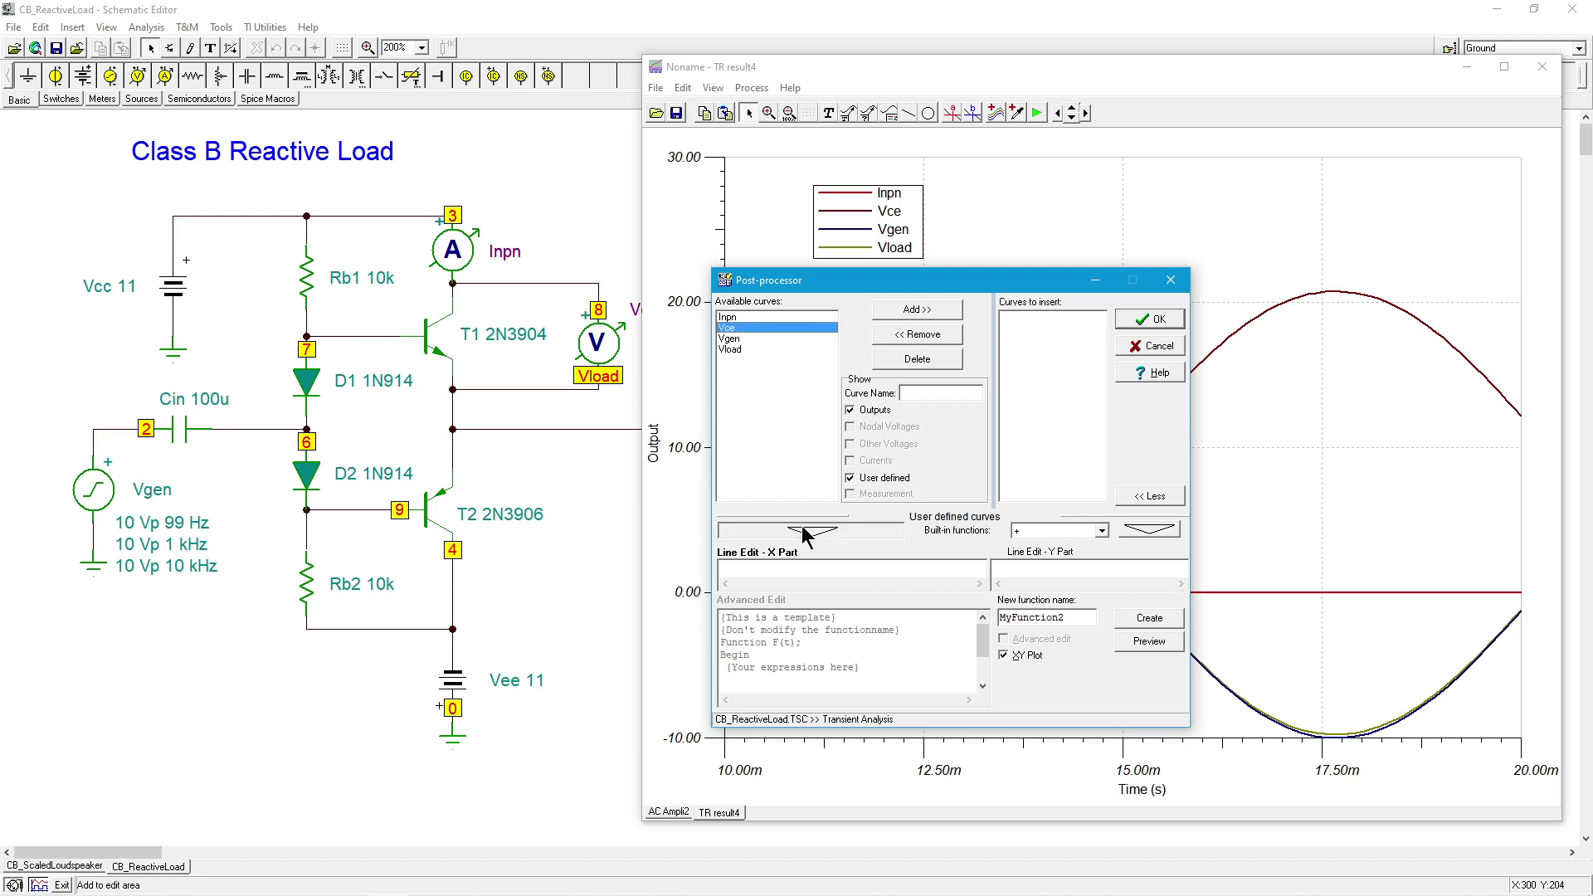
click(1050, 566)
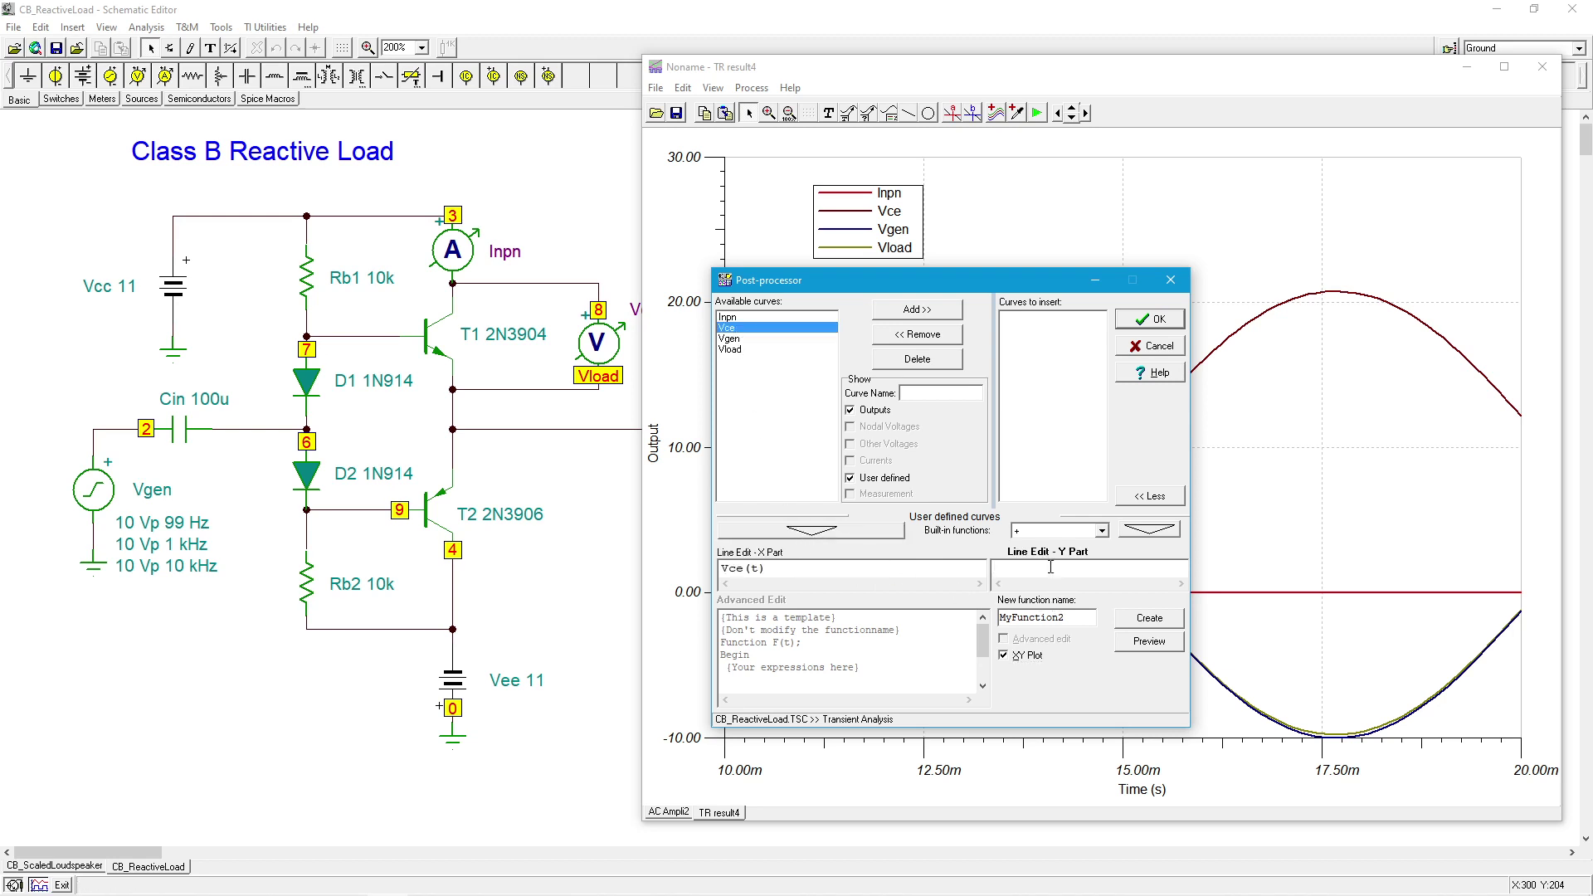
click(760, 317)
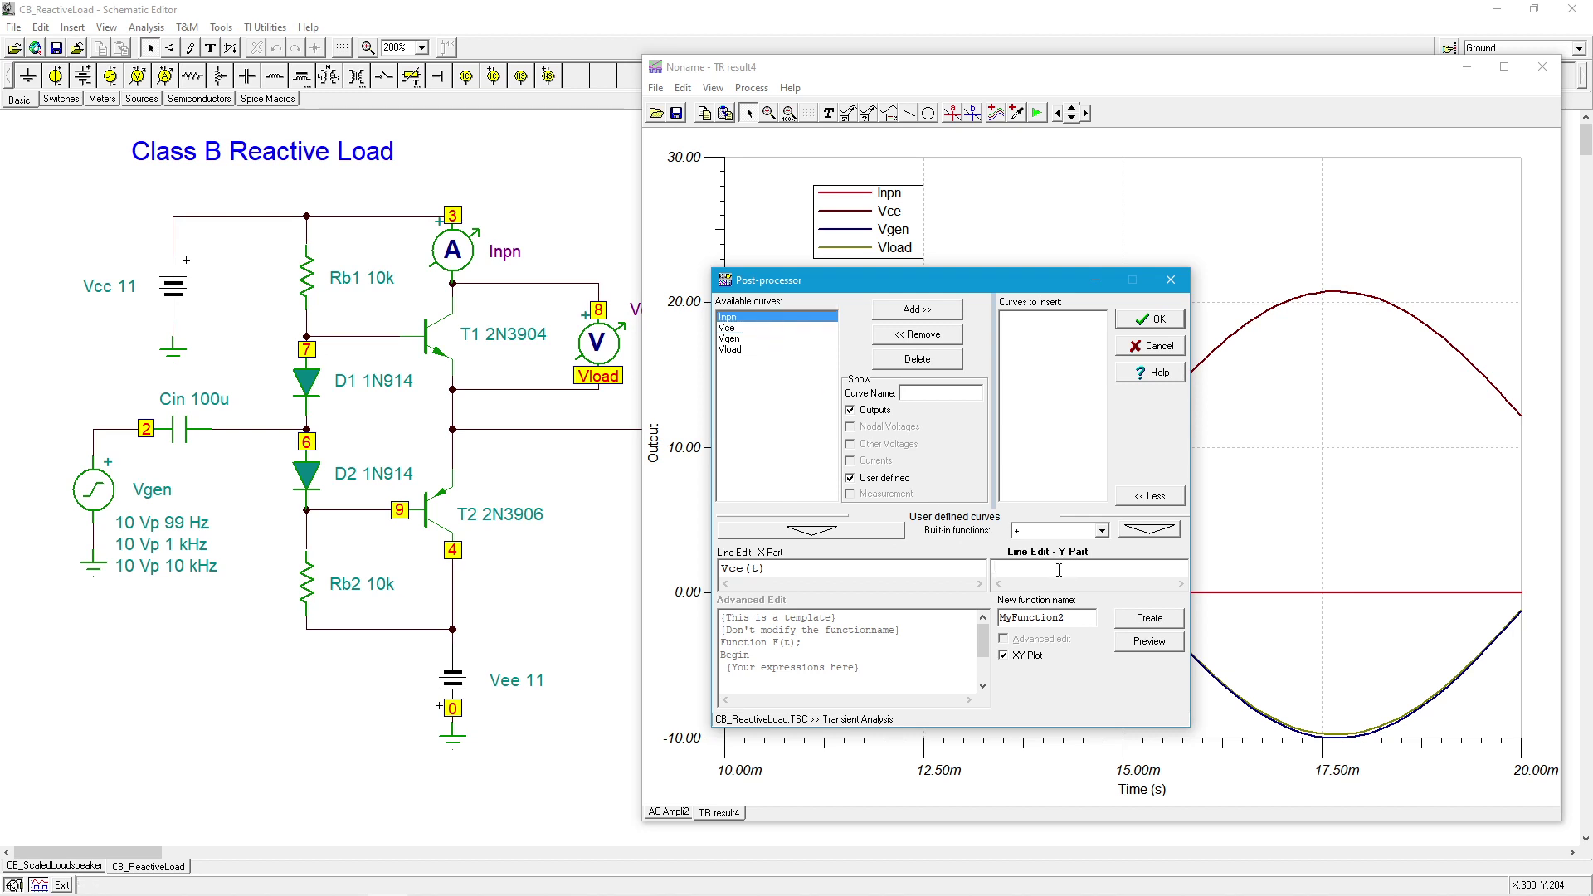
click(818, 531)
Step: Name the function LL, add it and plot it as a new XY graph
double_click(1078, 618)
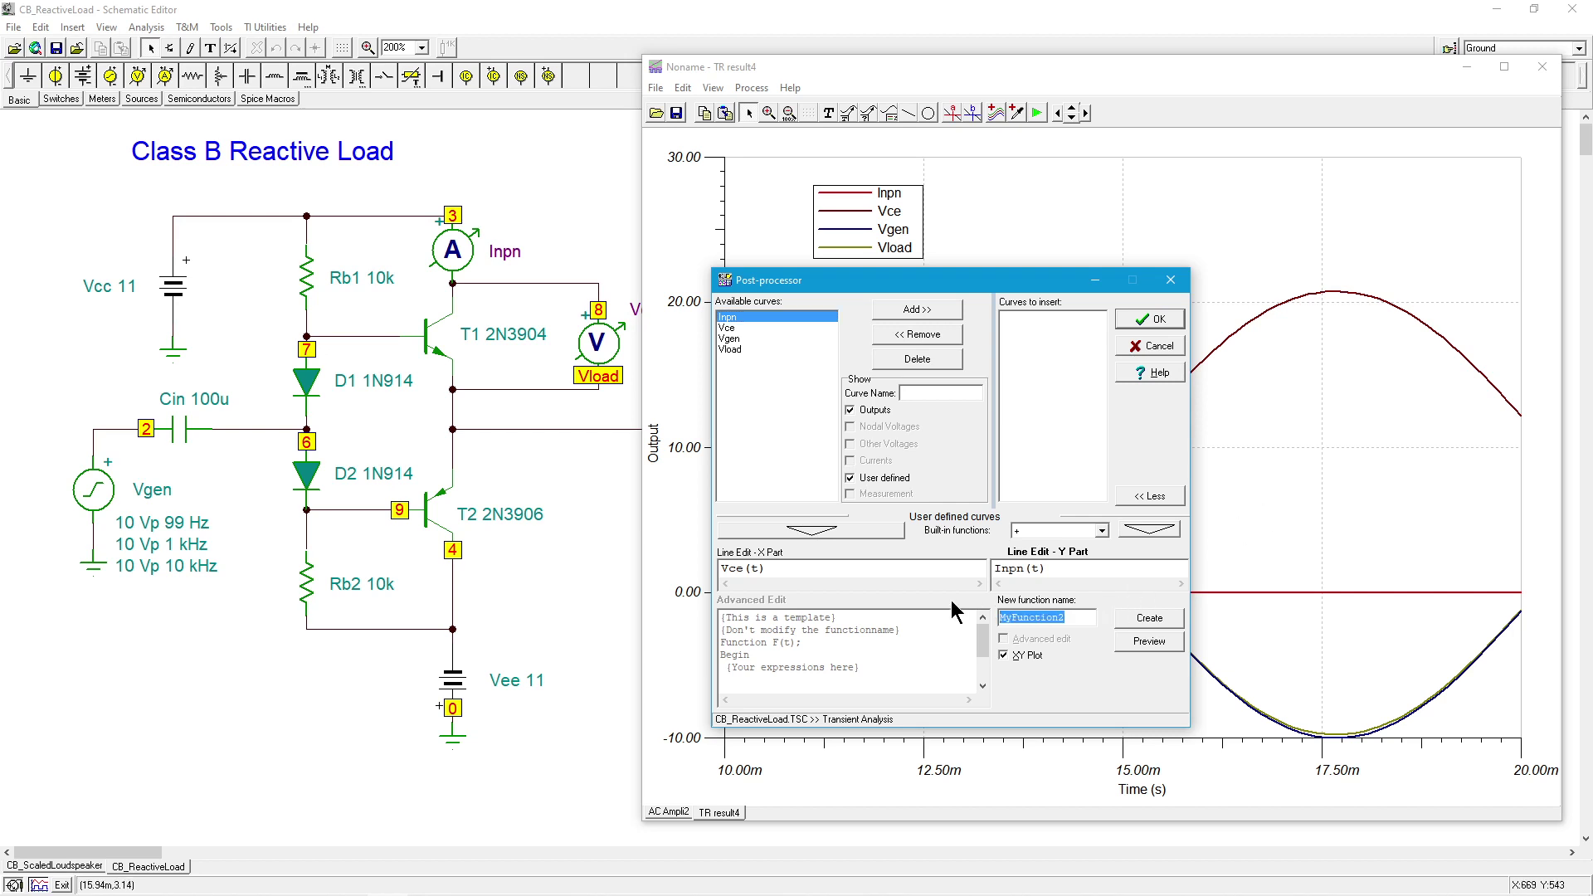
text(LL)
click(1149, 621)
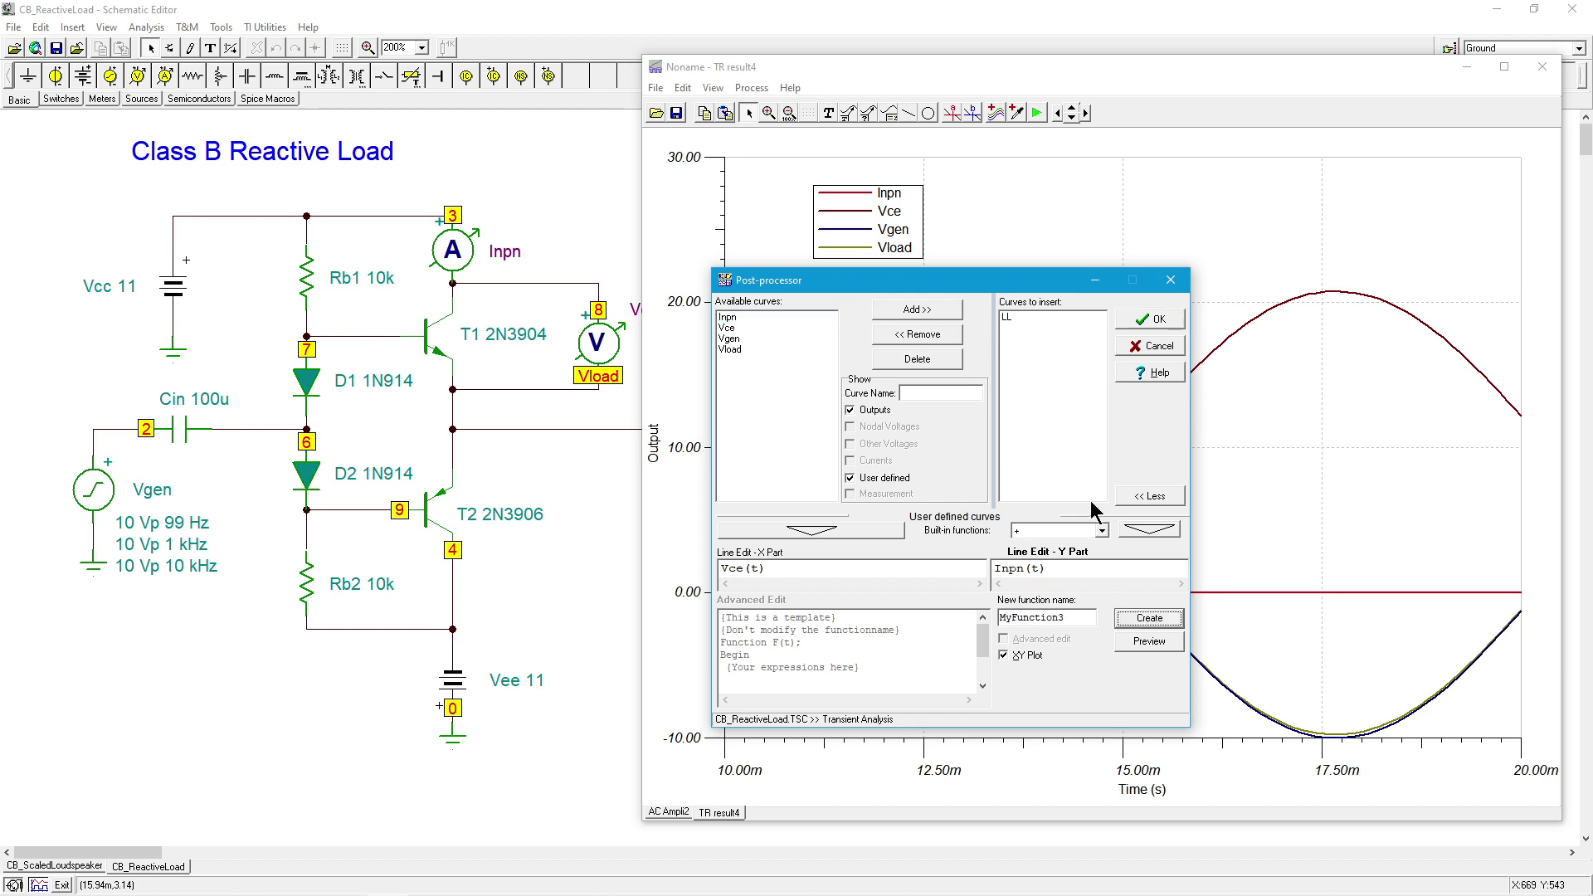
click(1149, 321)
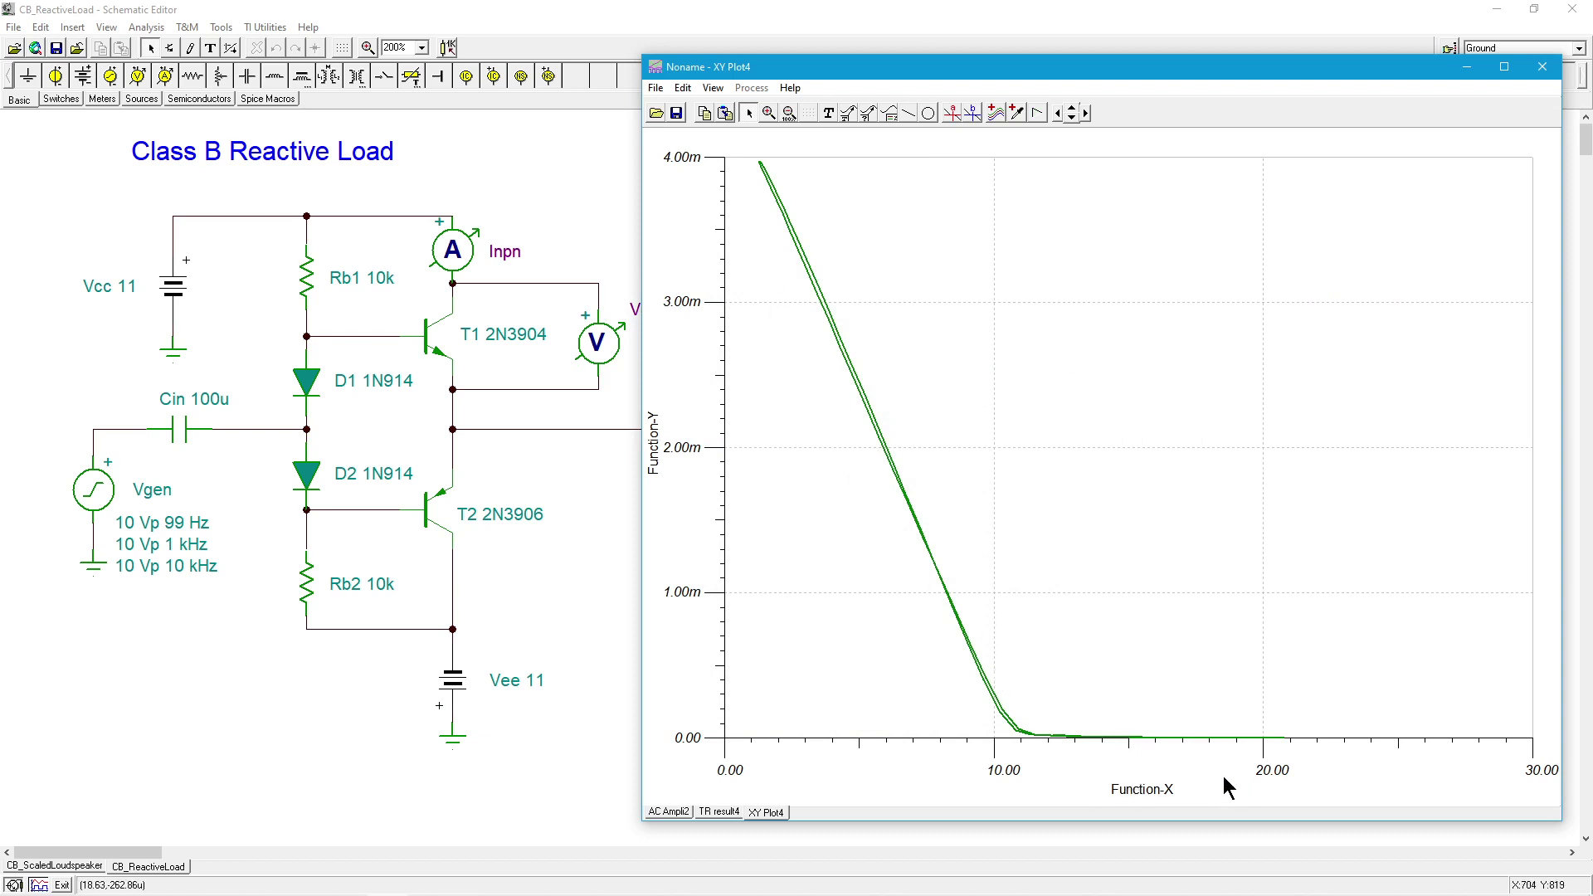
Step: Label the XY plot's horizontal axis Vce and its vertical axis Ic
double_click(1137, 781)
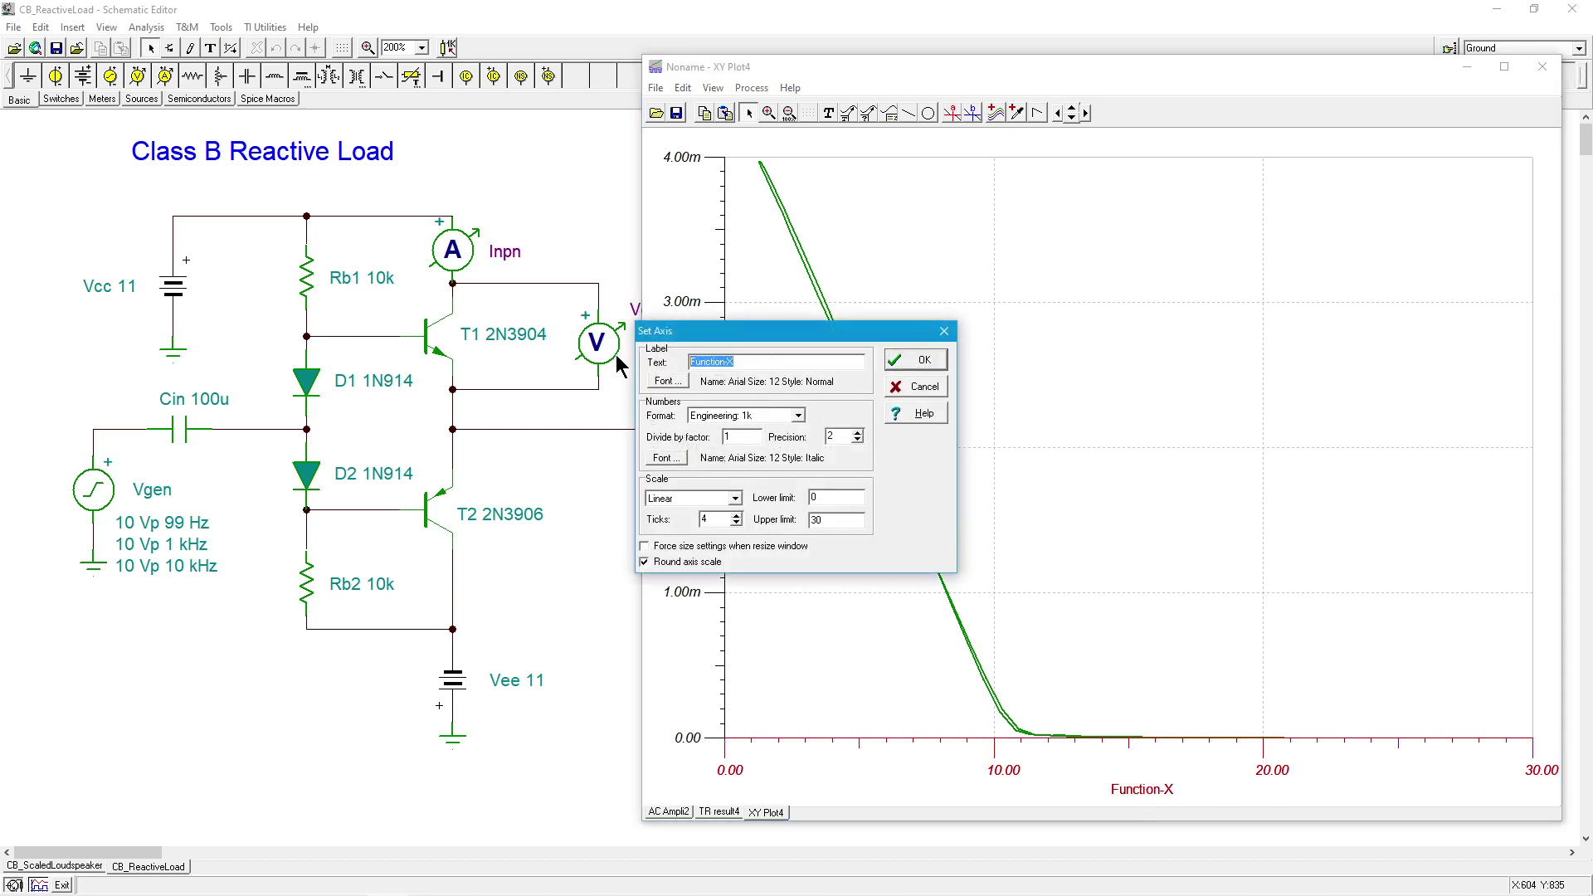
text(Vce)
click(946, 371)
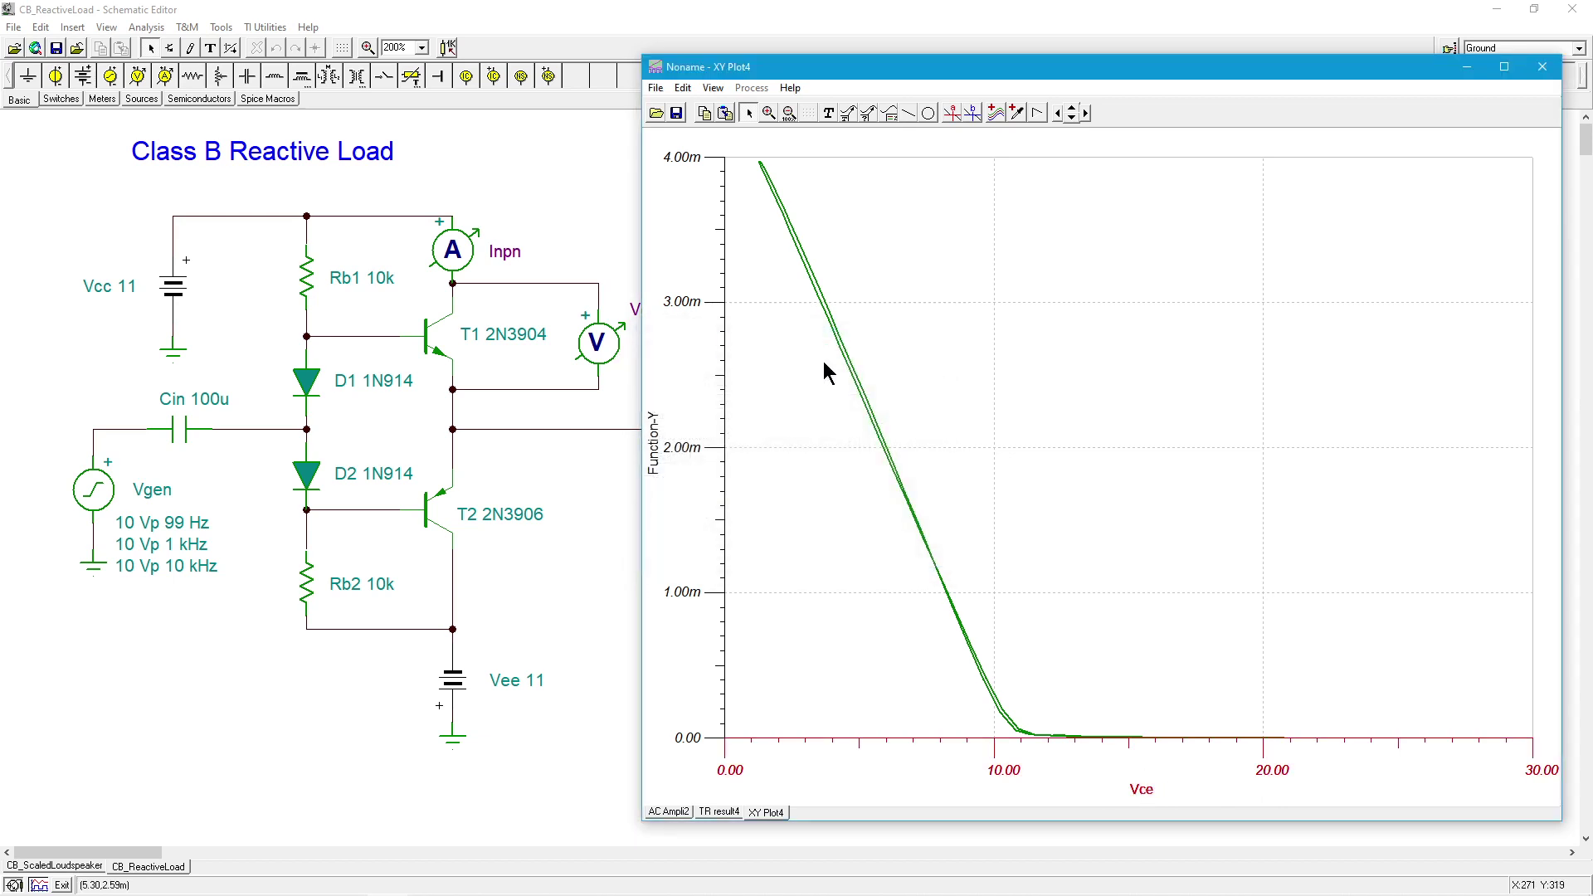
double_click(667, 457)
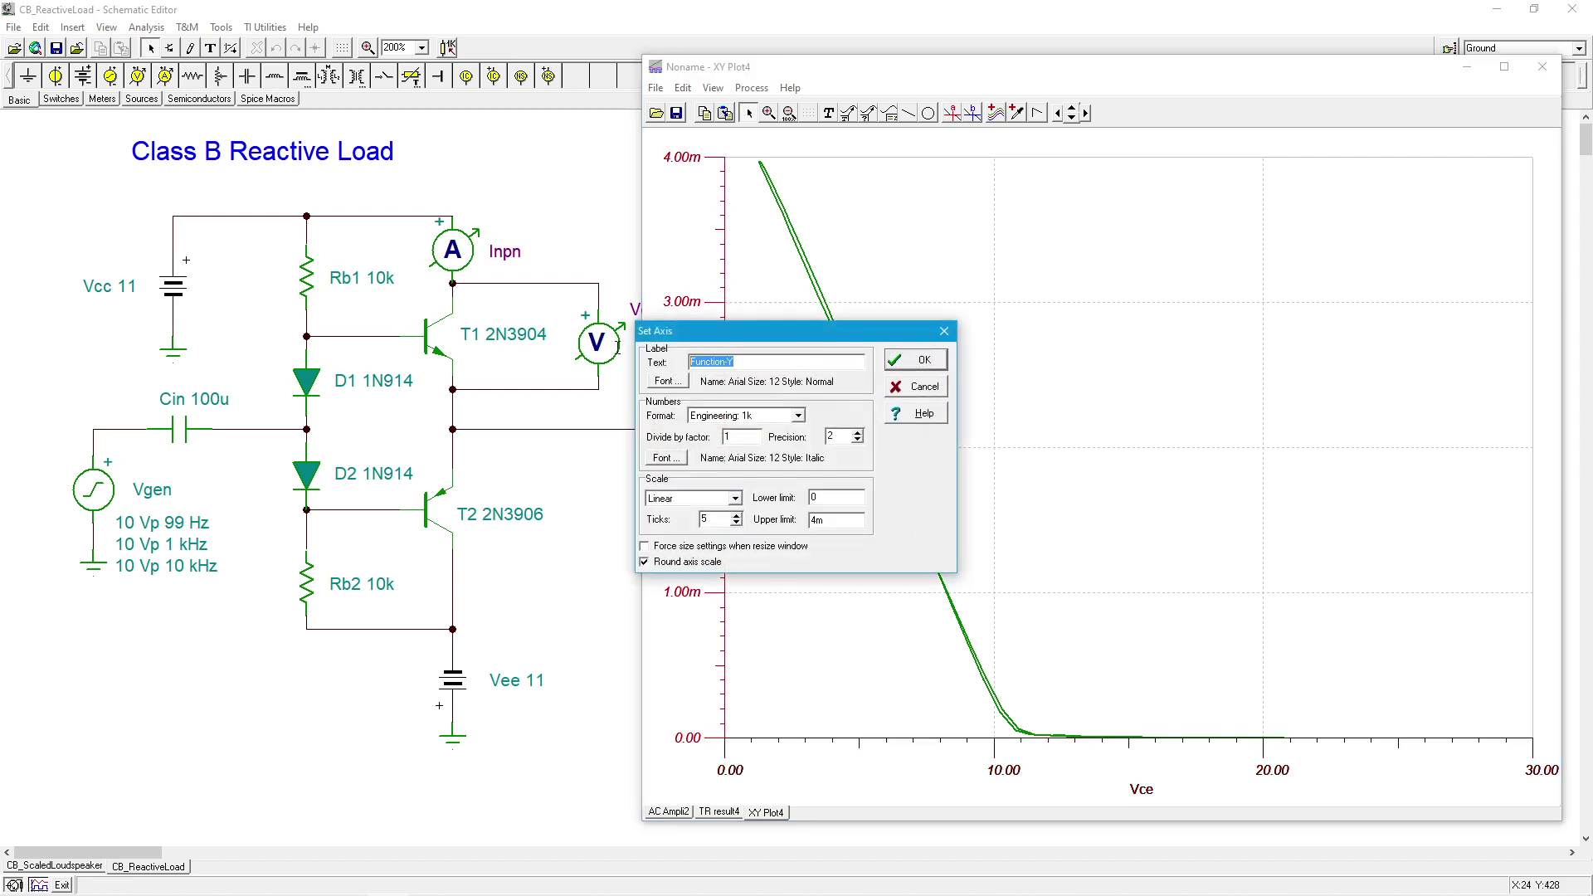
text(Ic)
key(Return)
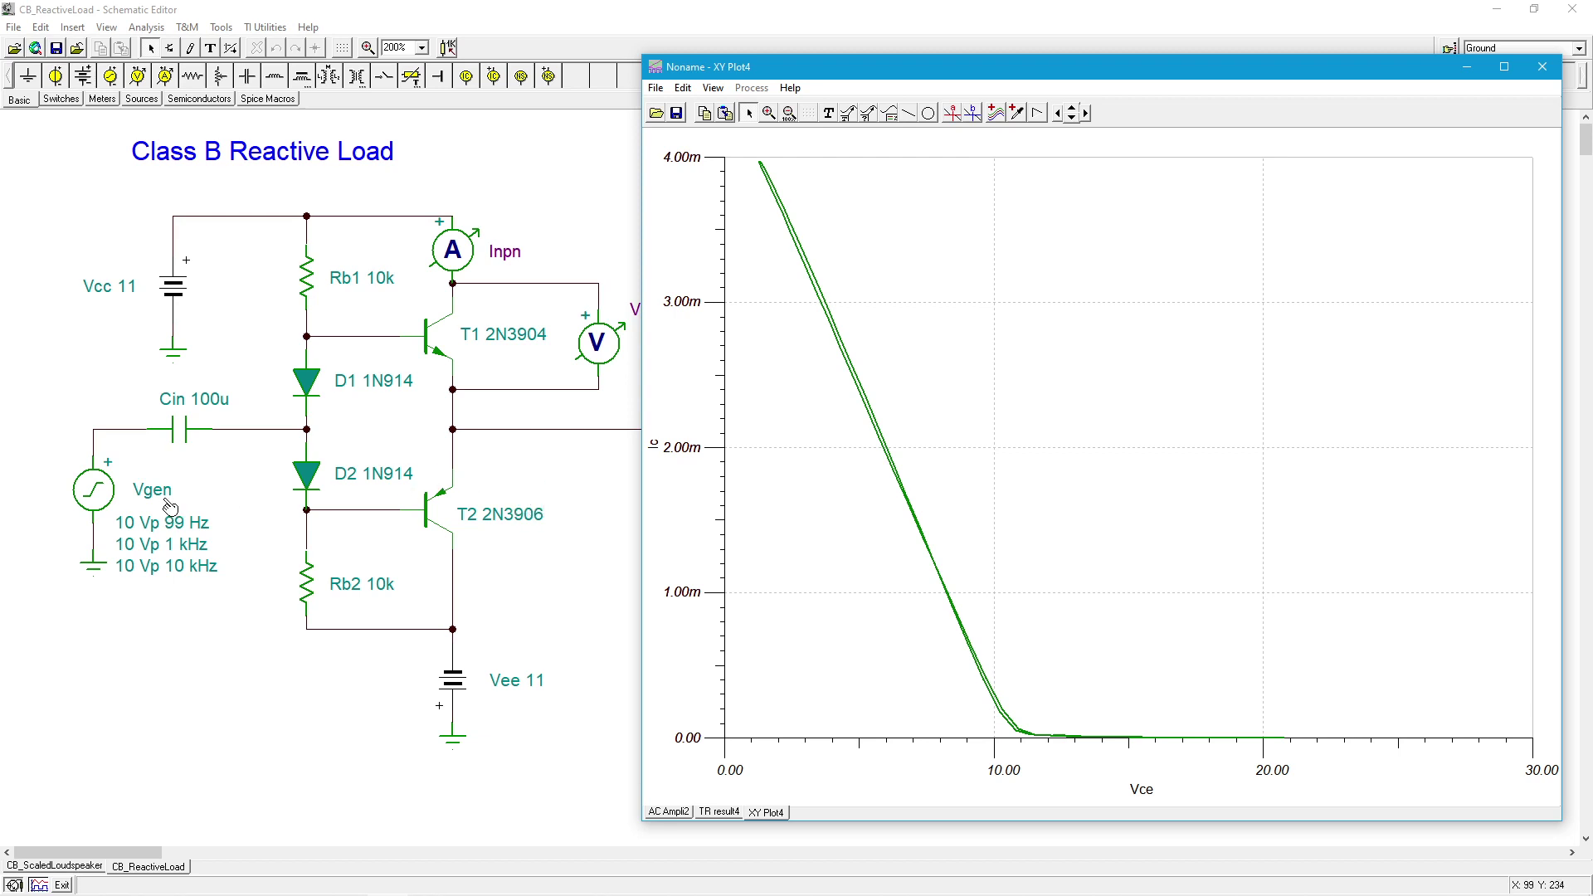
Step: Change the Vgen sine signal frequency from 99 to 1k and apply
double_click(104, 498)
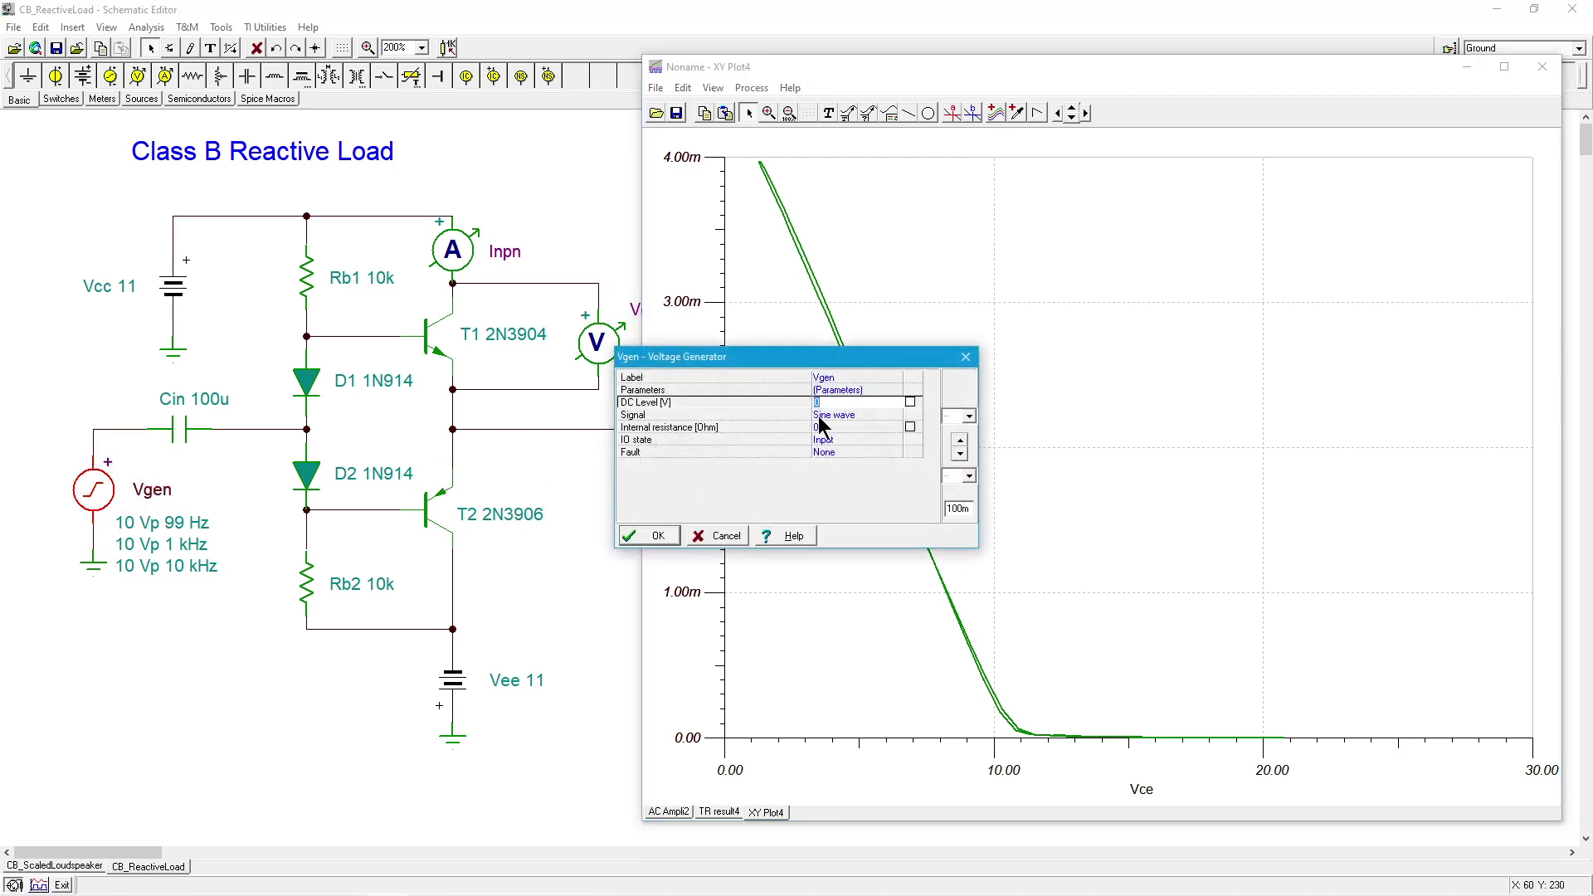
click(818, 417)
click(896, 415)
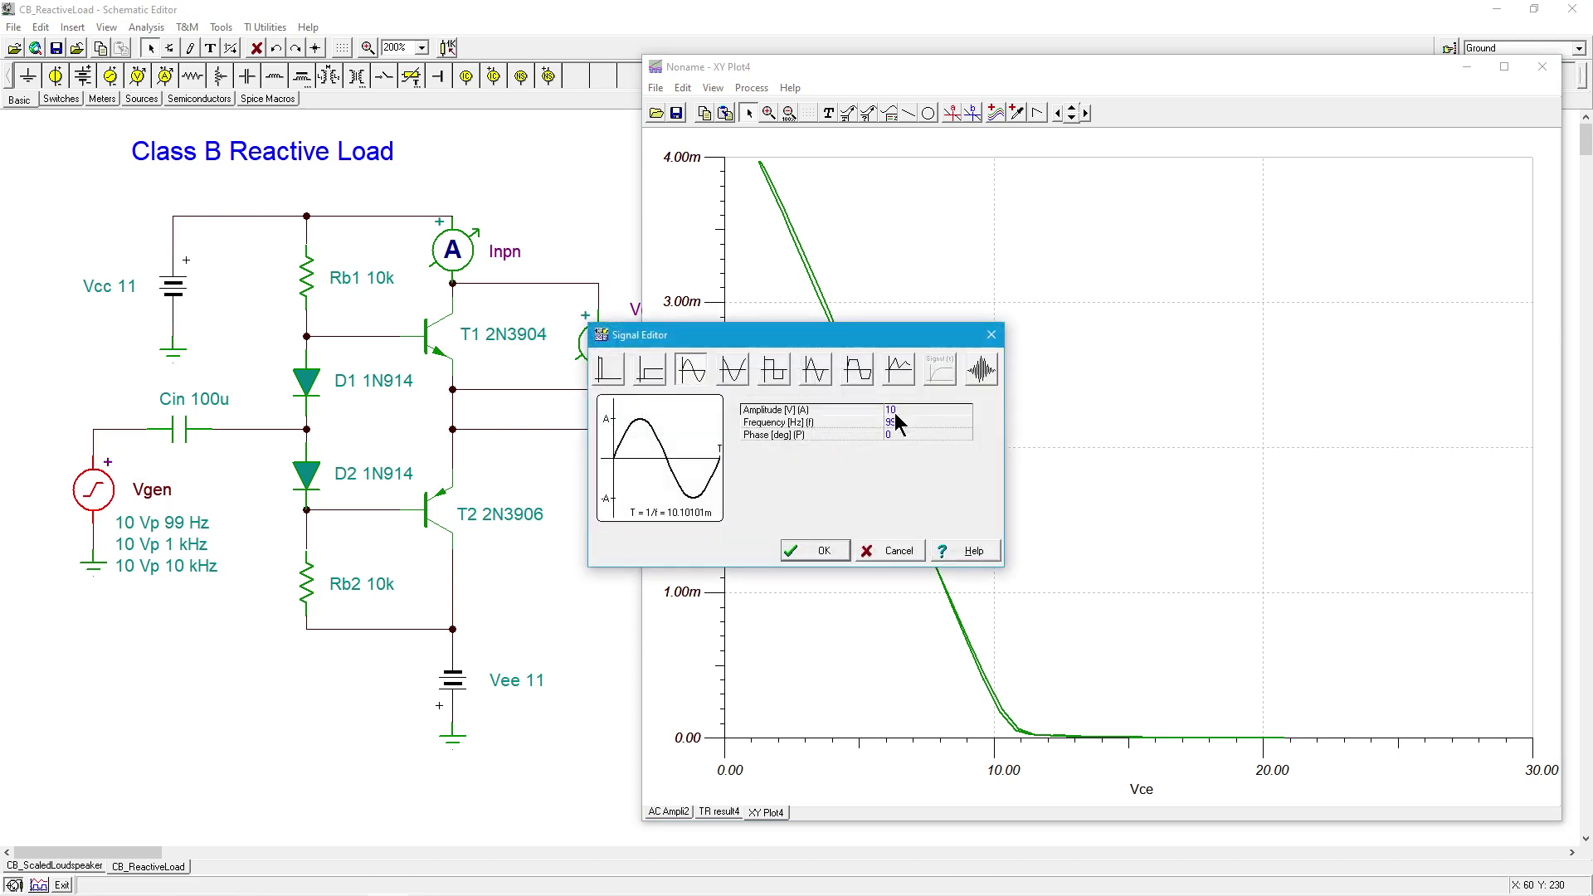
click(909, 421)
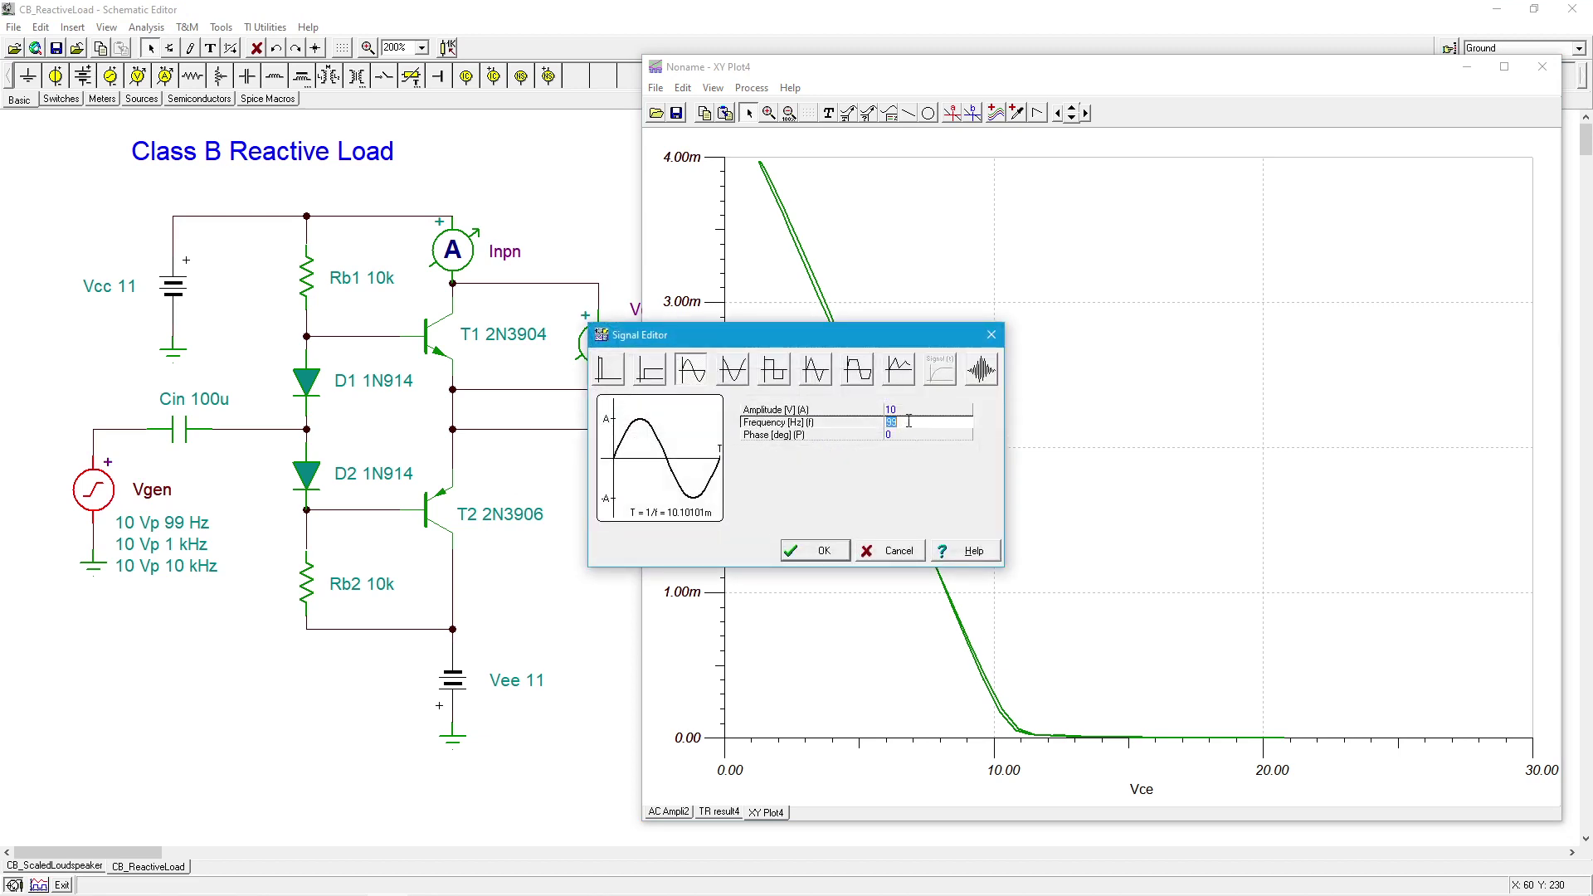
text(1 k)
click(828, 552)
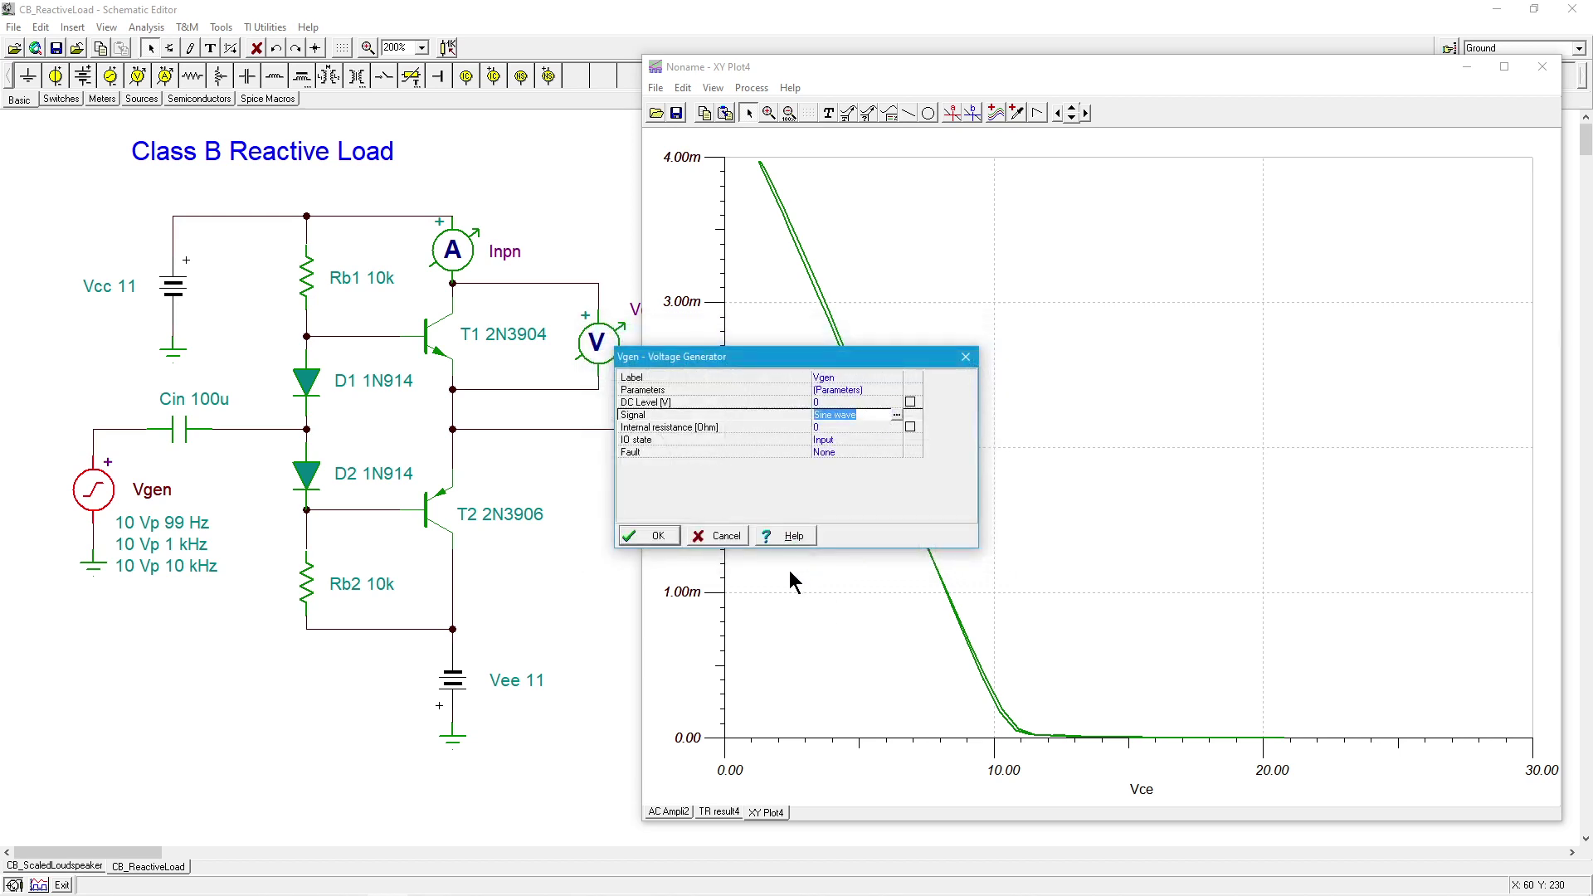
click(658, 535)
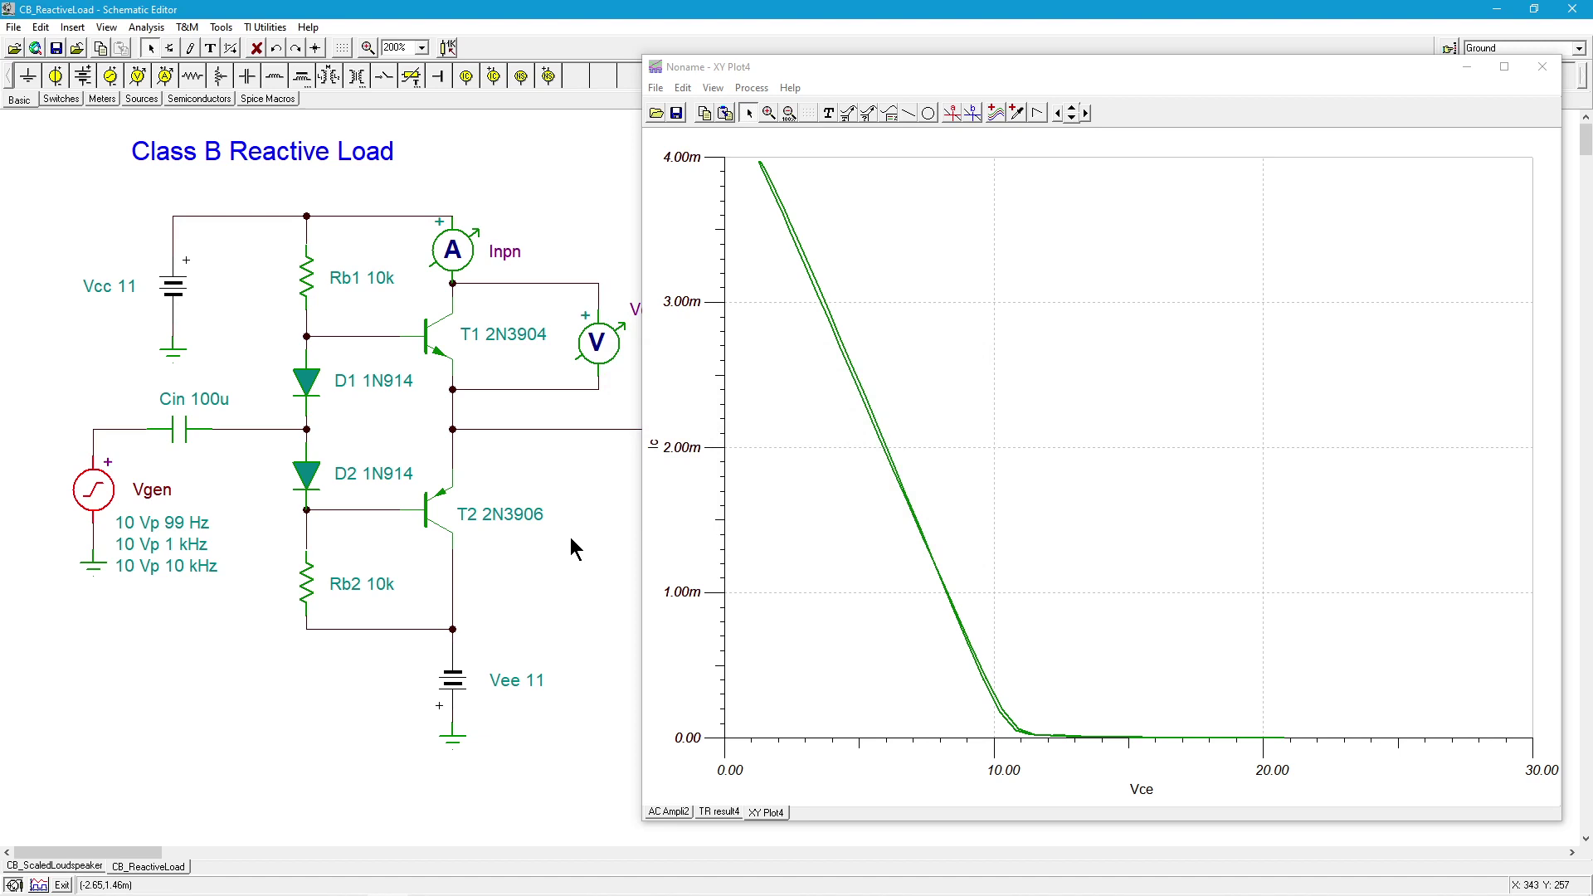
Step: Rerun the transient analysis to produce a new XY load-line plot at 1 kHz
click(143, 28)
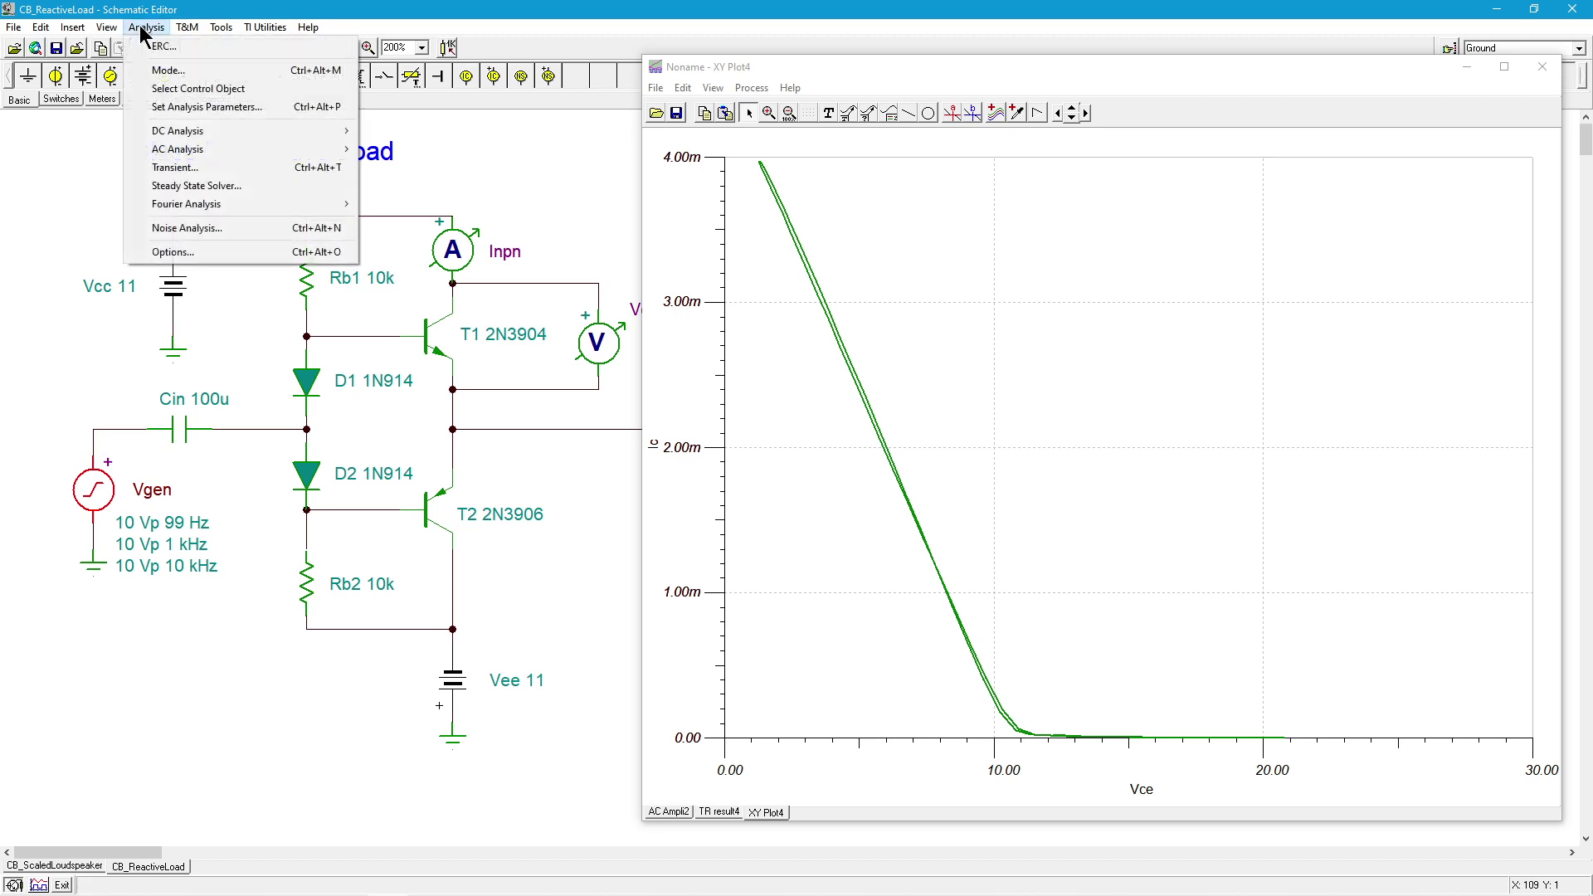
click(195, 169)
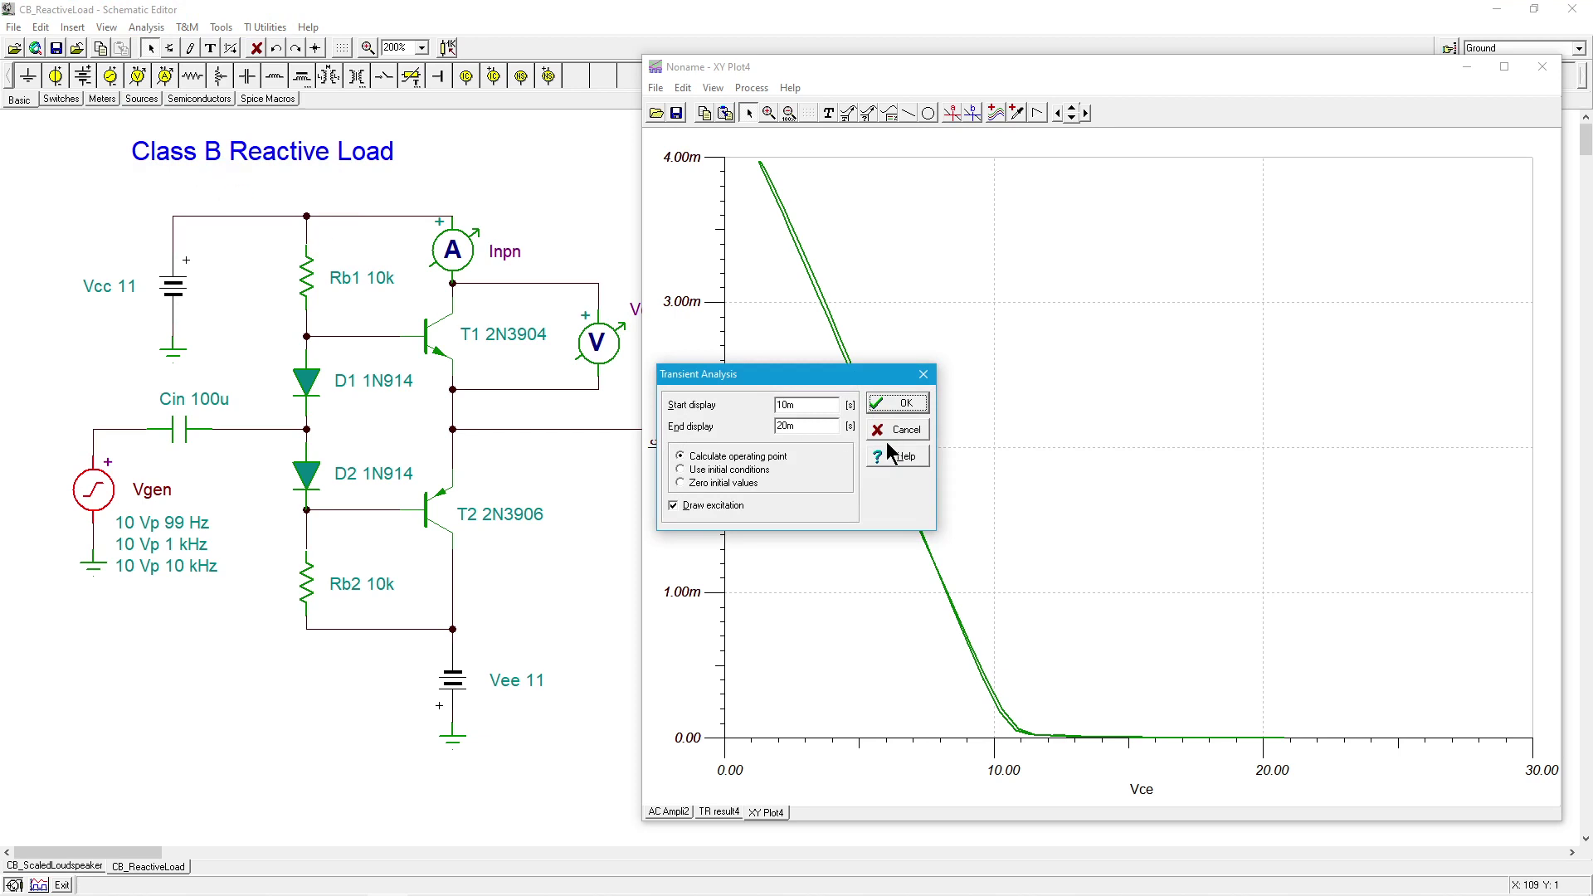
click(906, 403)
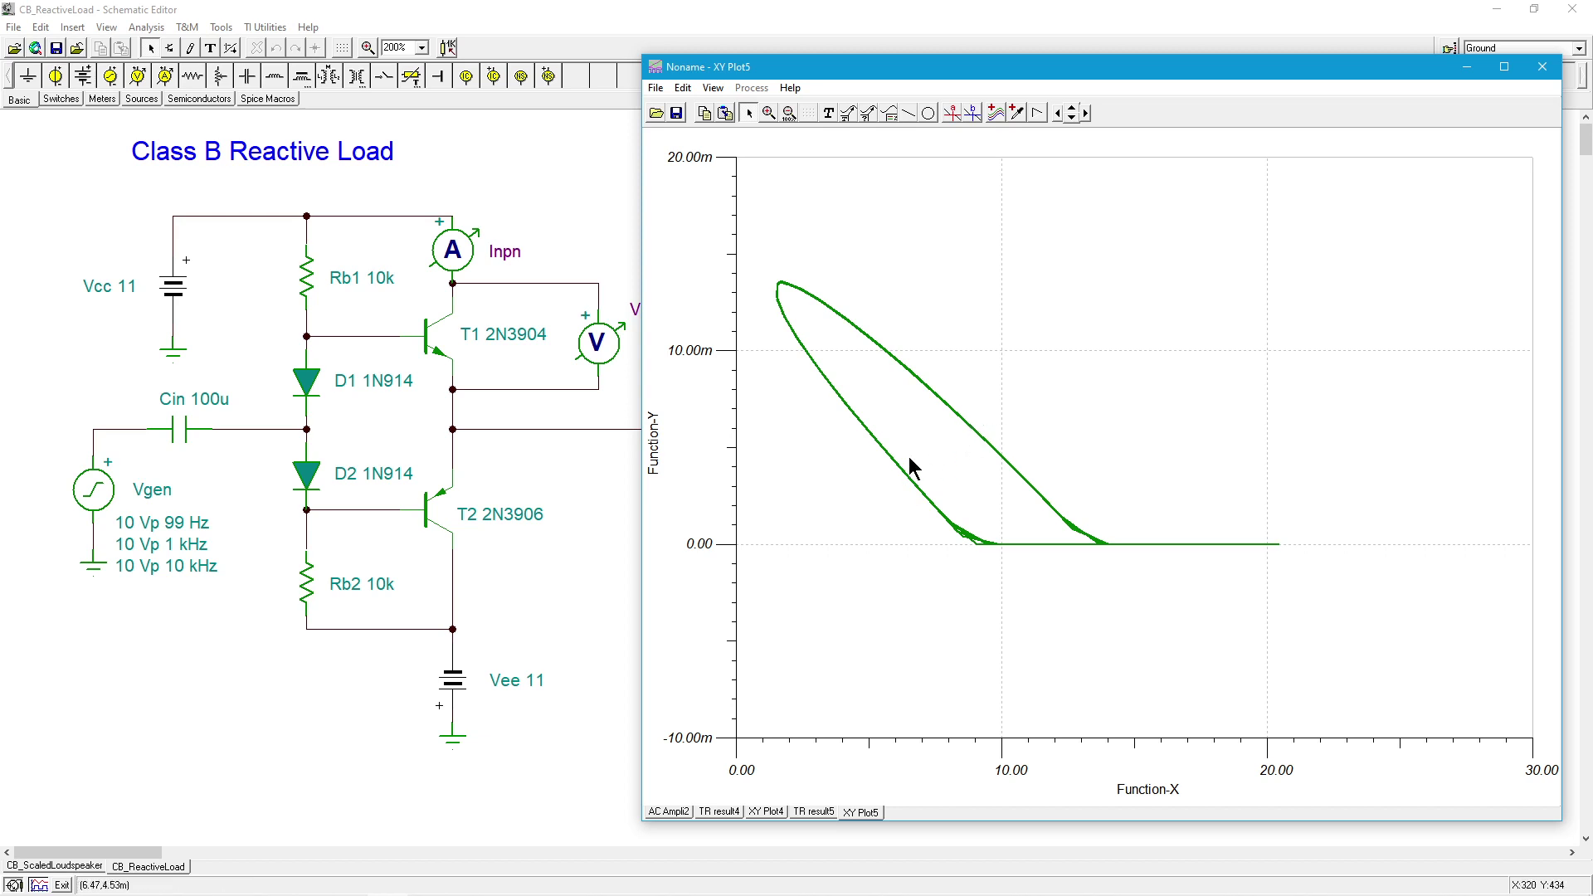
Step: Change Vgen's sine frequency from 1k to 10k, then glance at the load network behind the plot
double_click(101, 495)
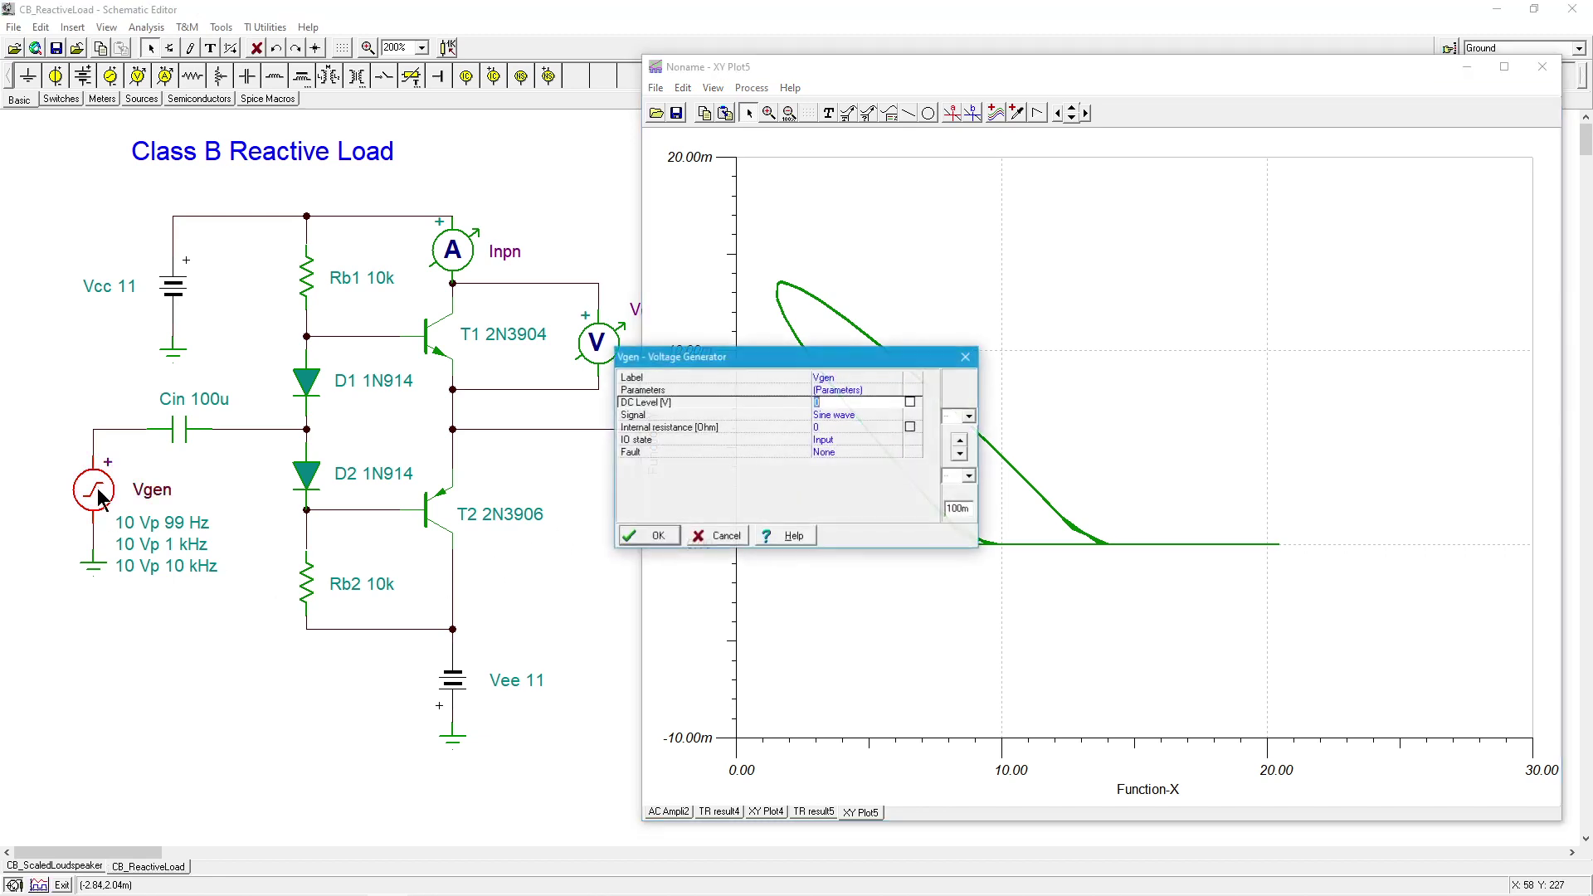
click(839, 415)
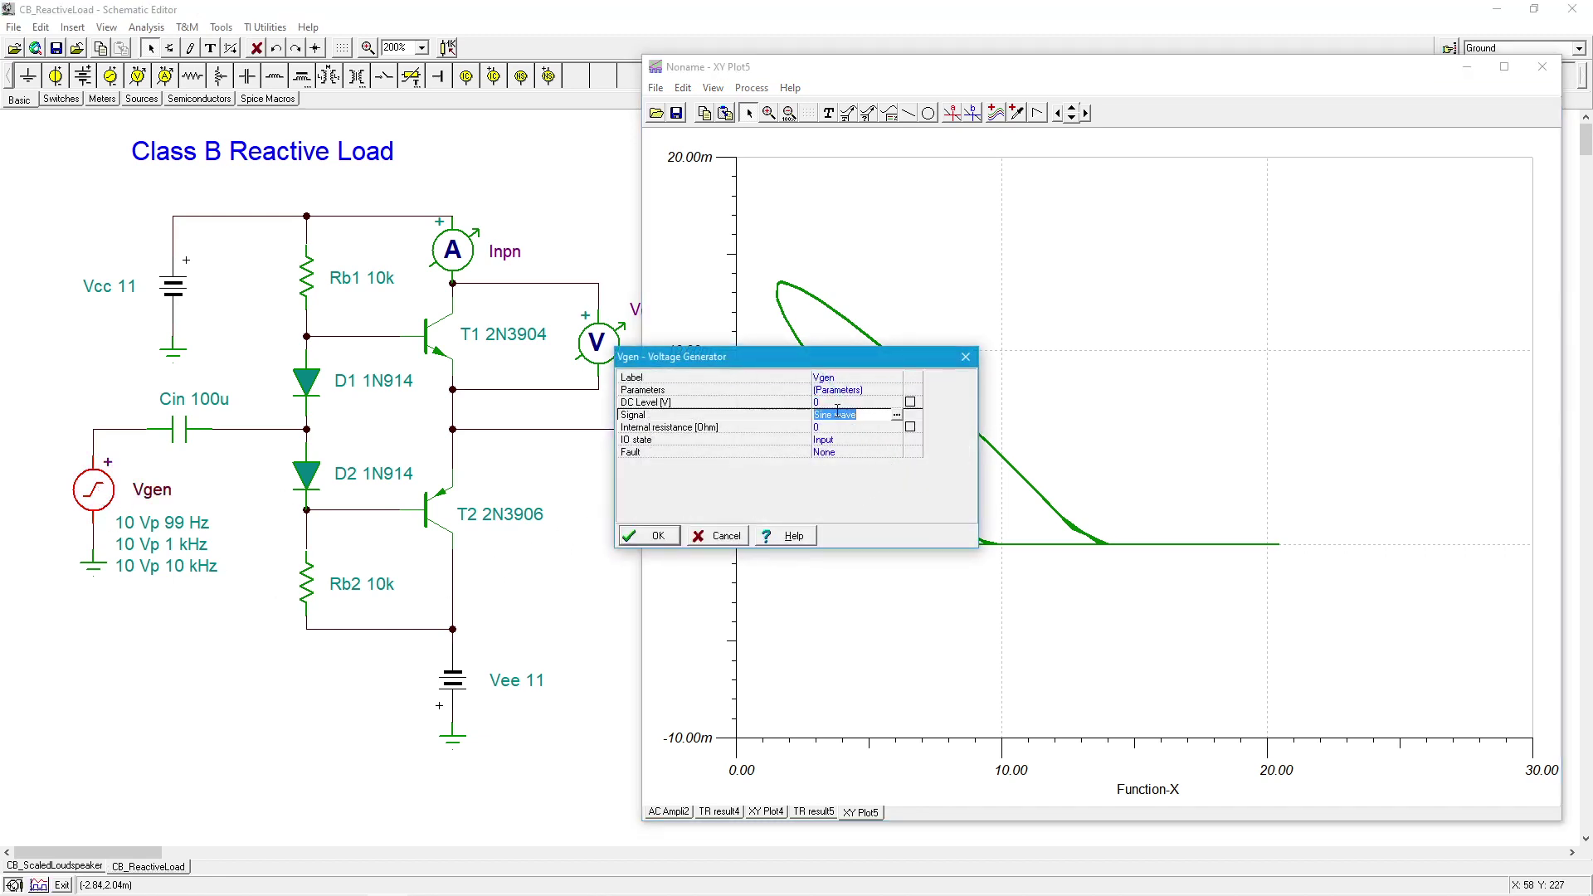
click(899, 417)
click(908, 421)
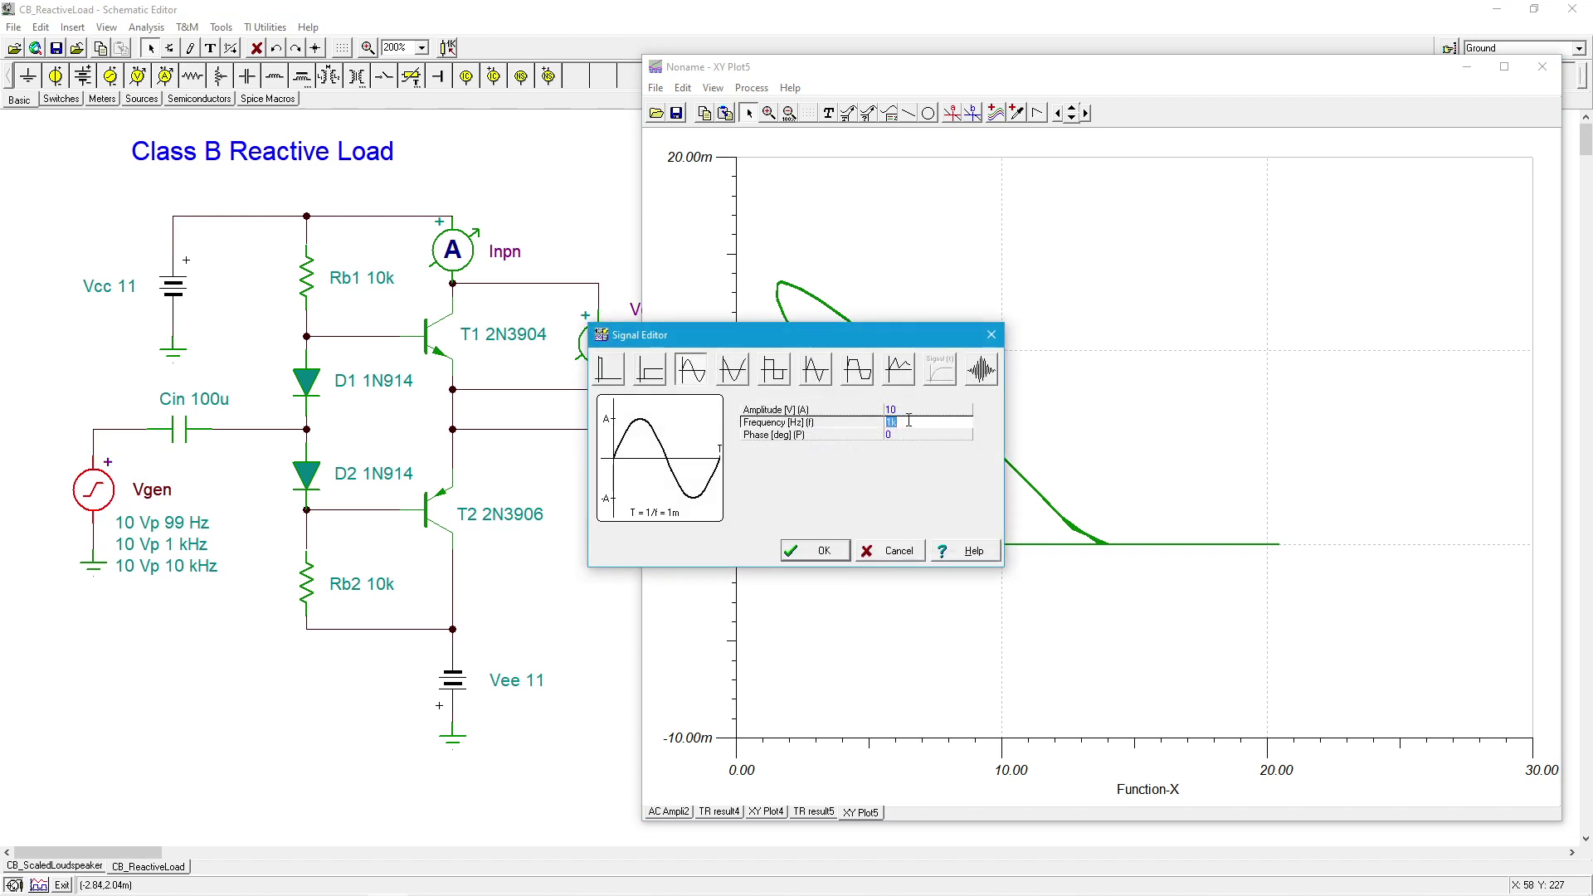
click(908, 421)
text(0)
click(825, 551)
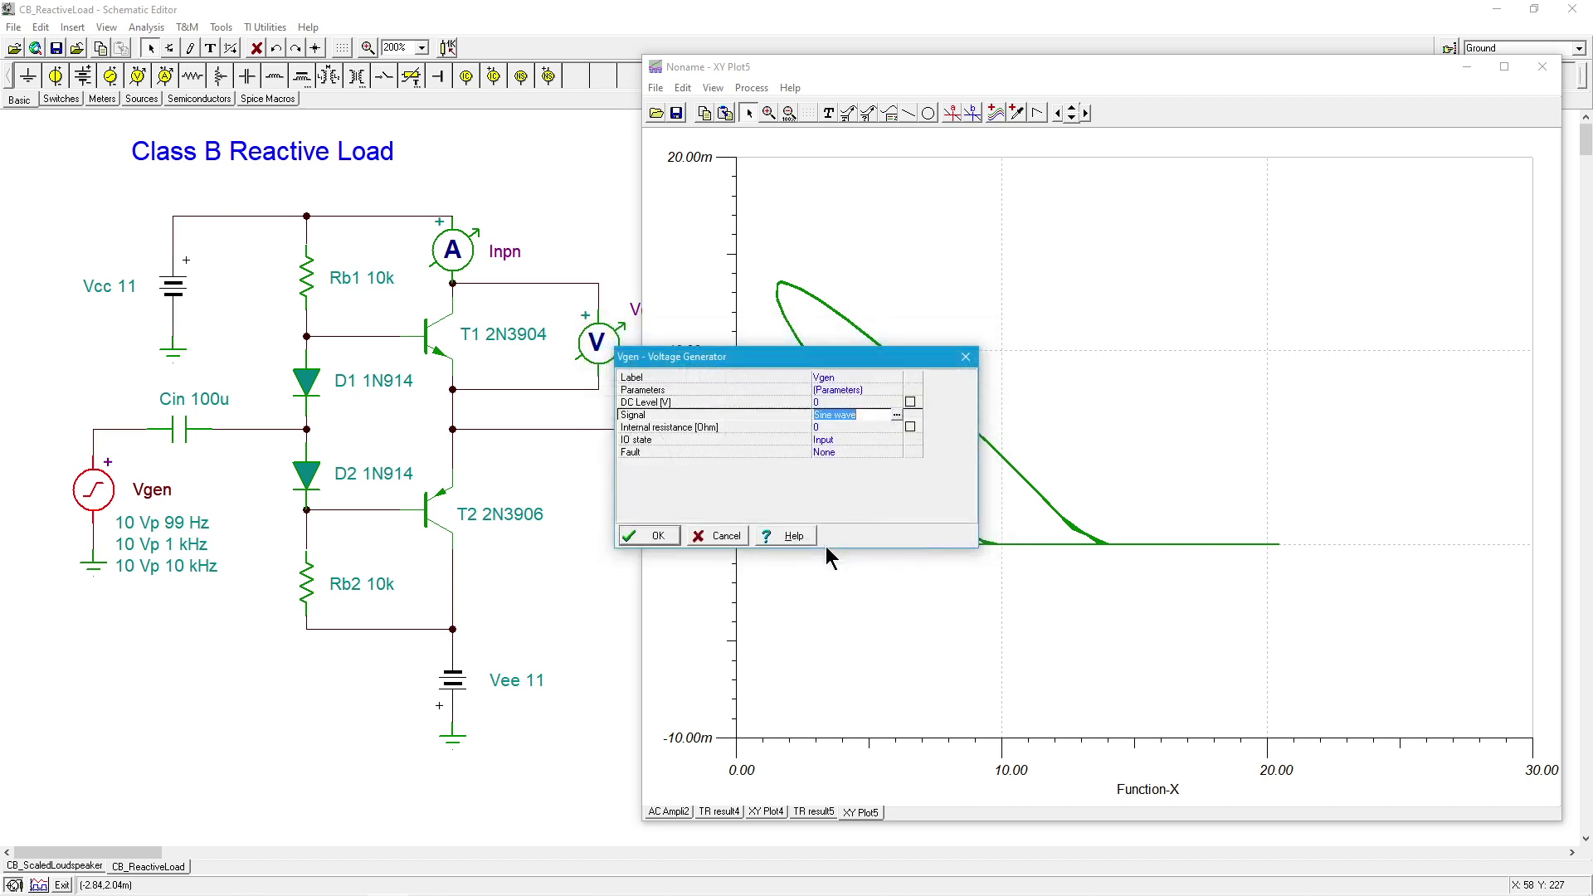
click(660, 540)
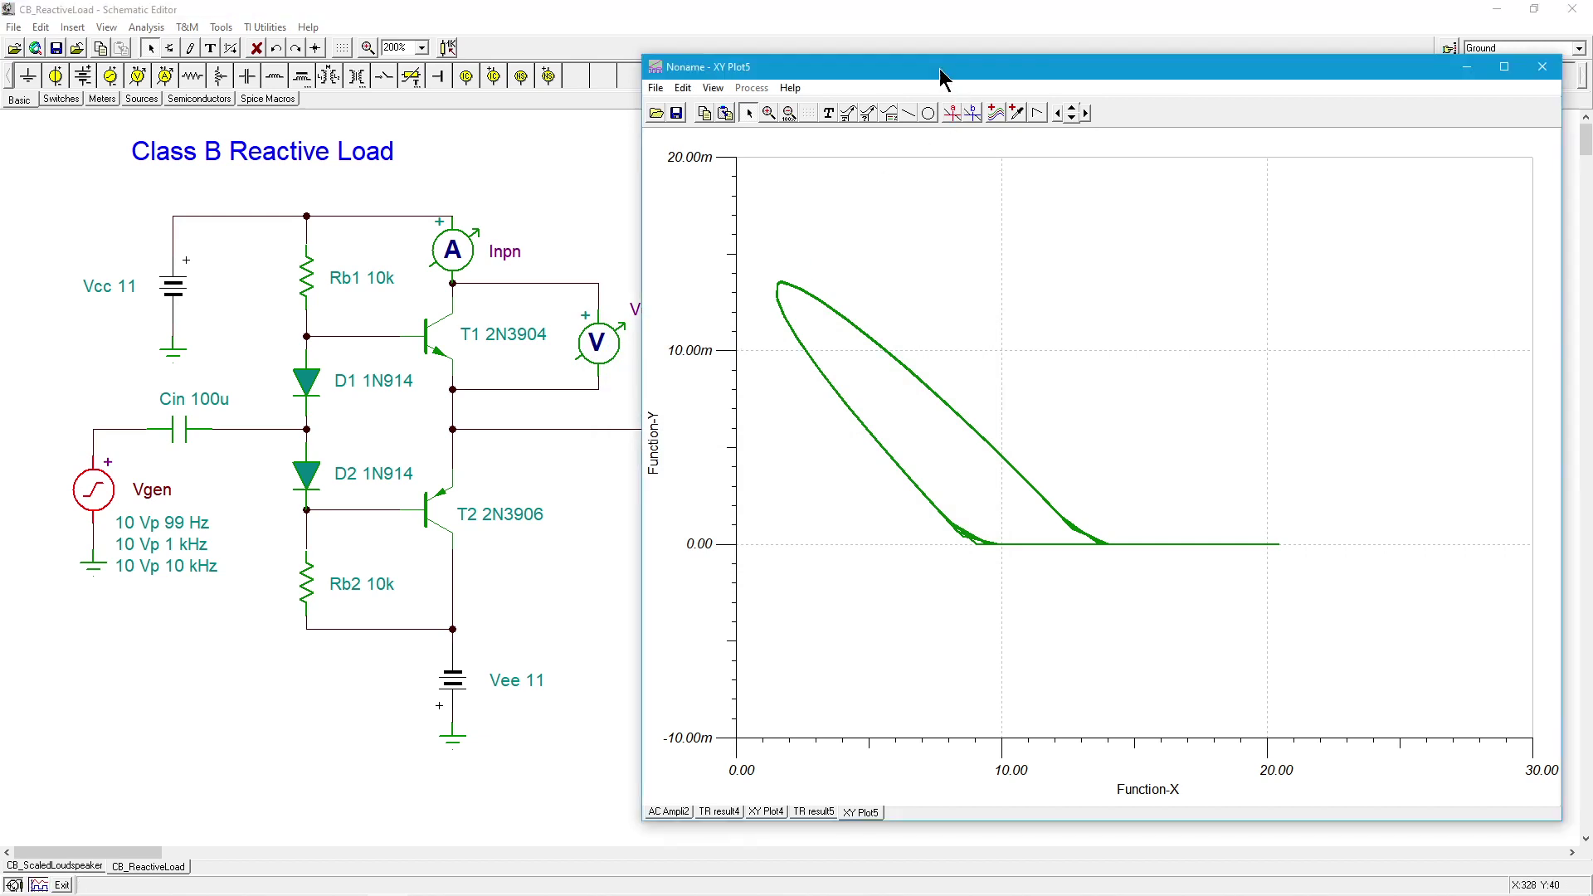
drag(939, 68, 1183, 73)
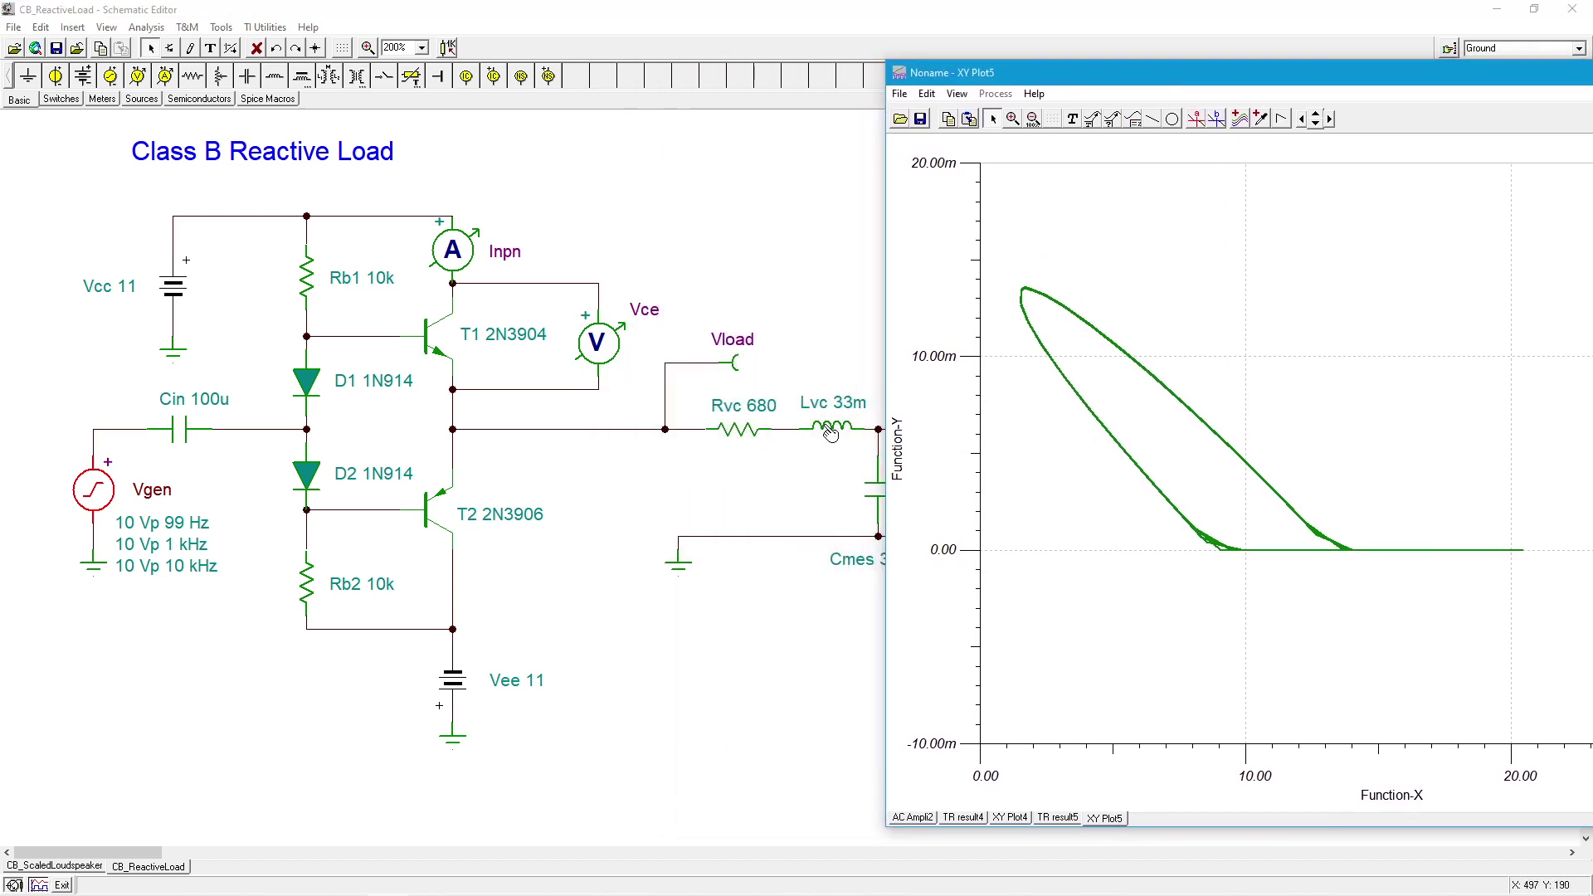
drag(1065, 80, 828, 95)
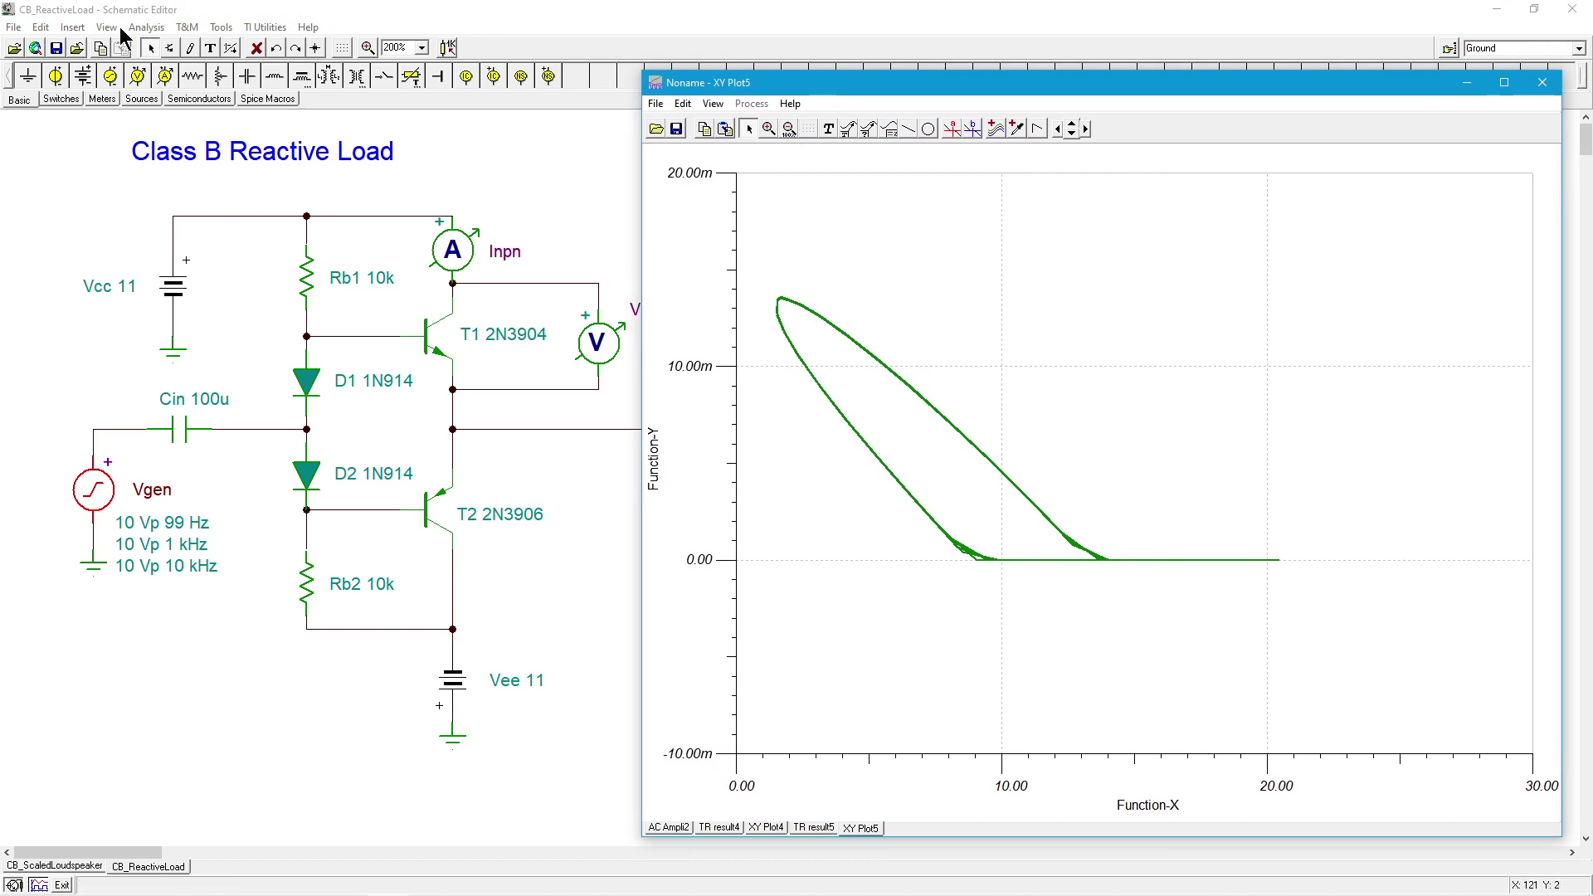
Step: Rerun the transient analysis with the end display time changed to 10.2m
click(152, 33)
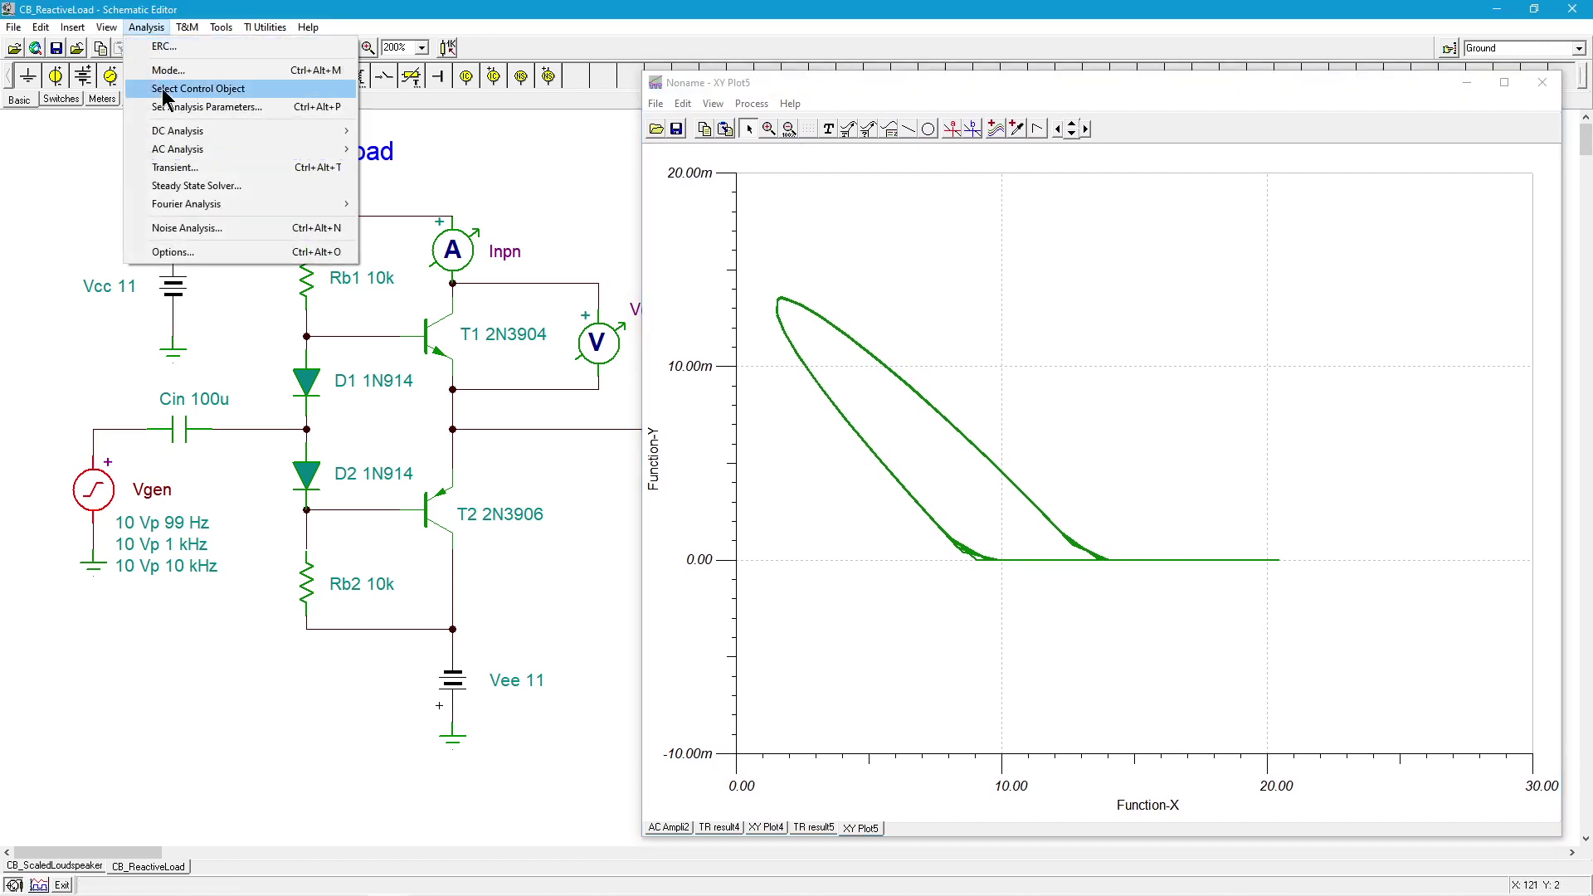
click(182, 169)
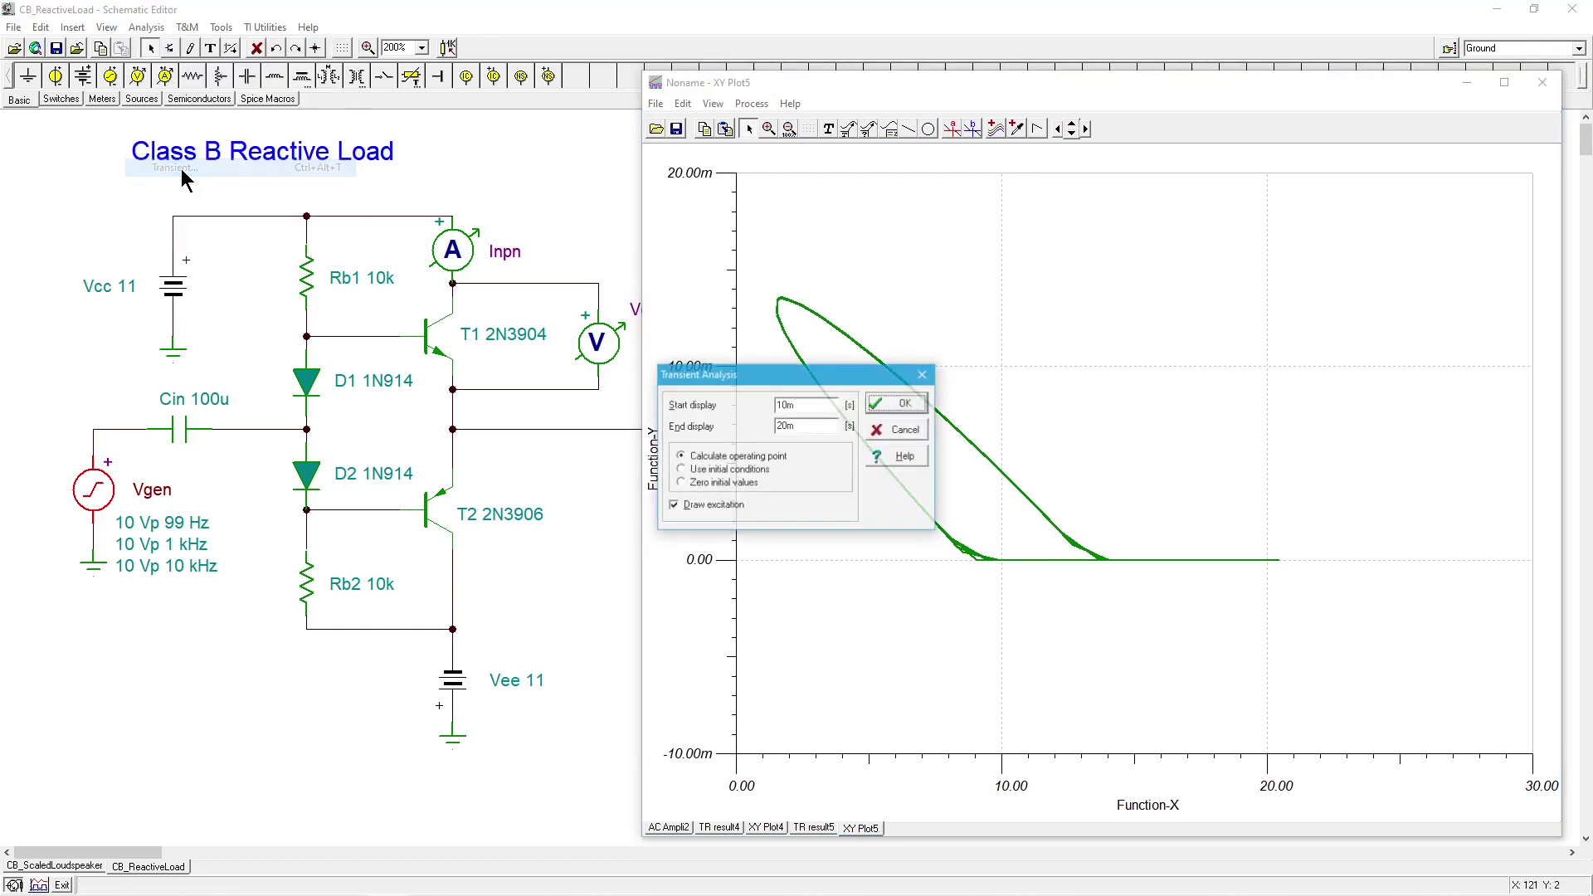
click(783, 425)
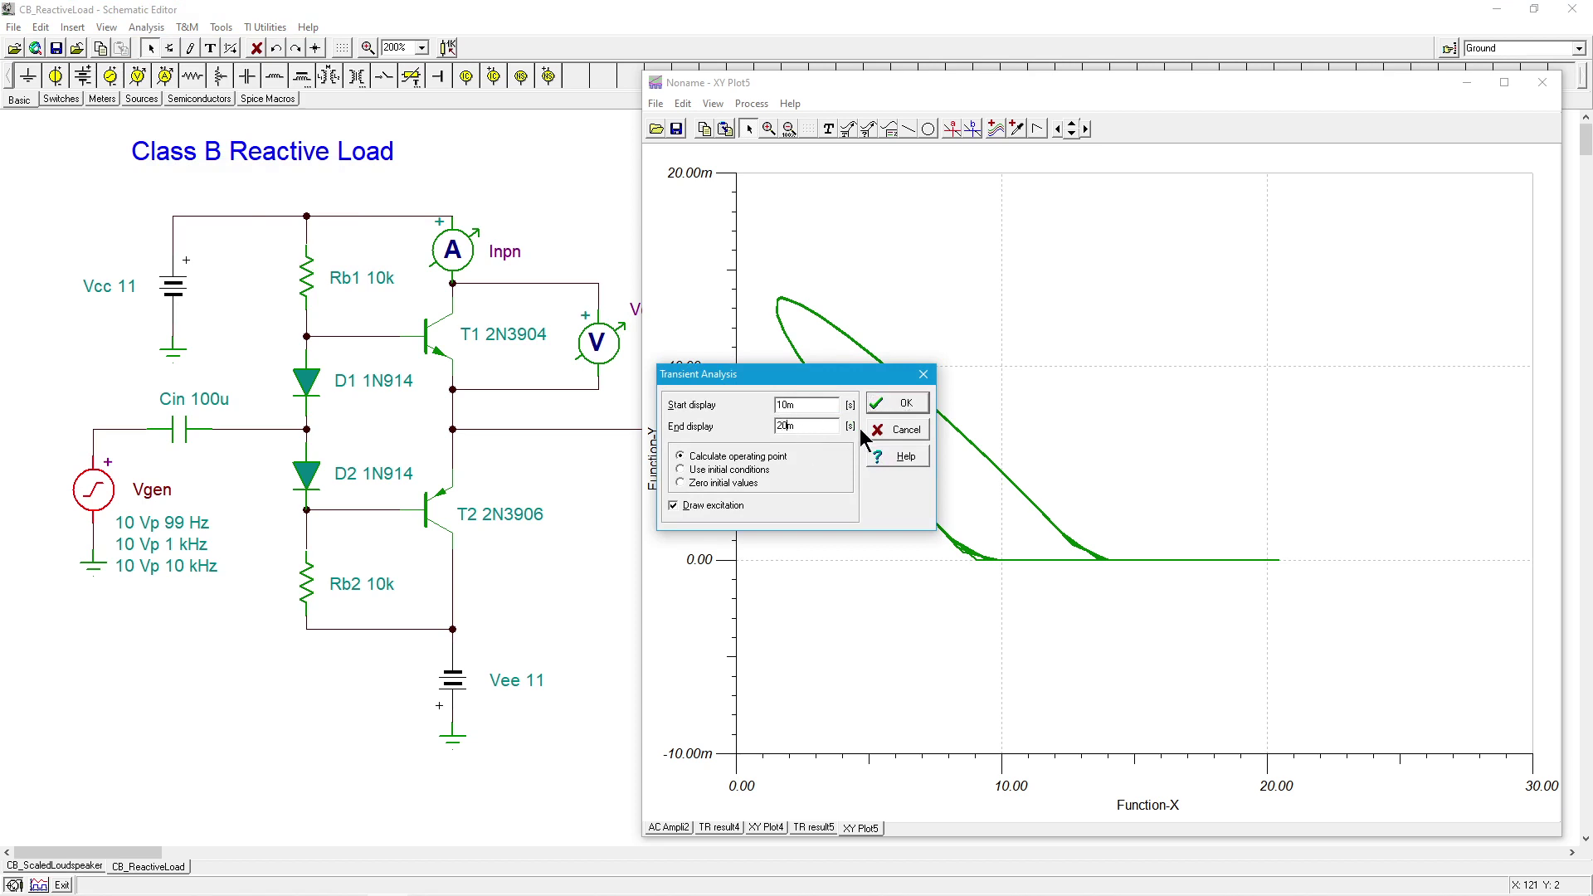
key(Delete)
key(BackSpace)
text(10.2)
click(904, 405)
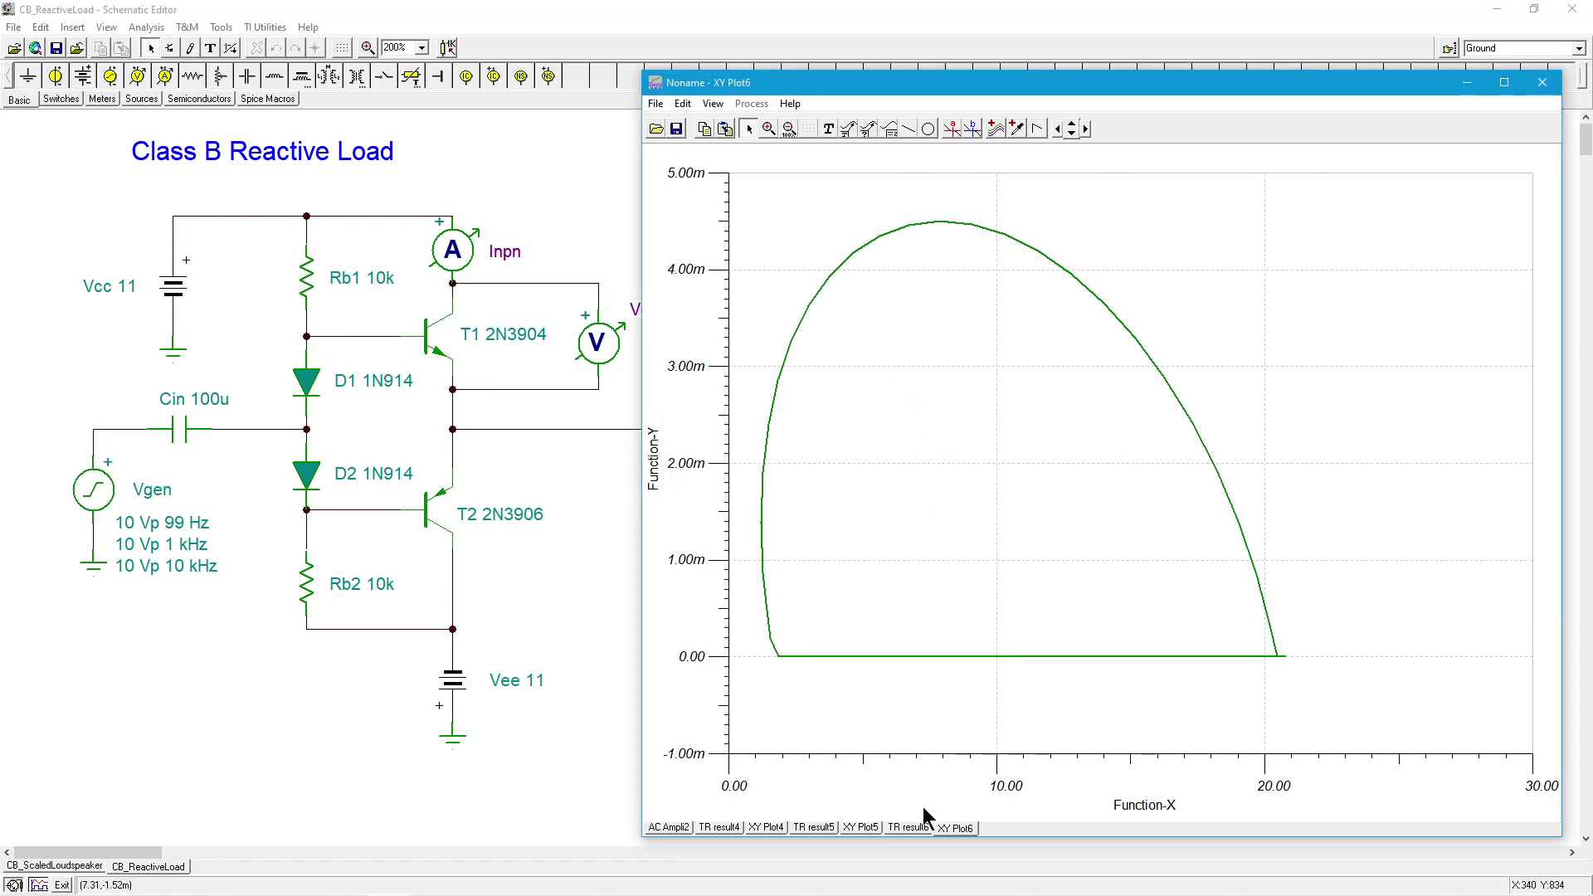
click(910, 827)
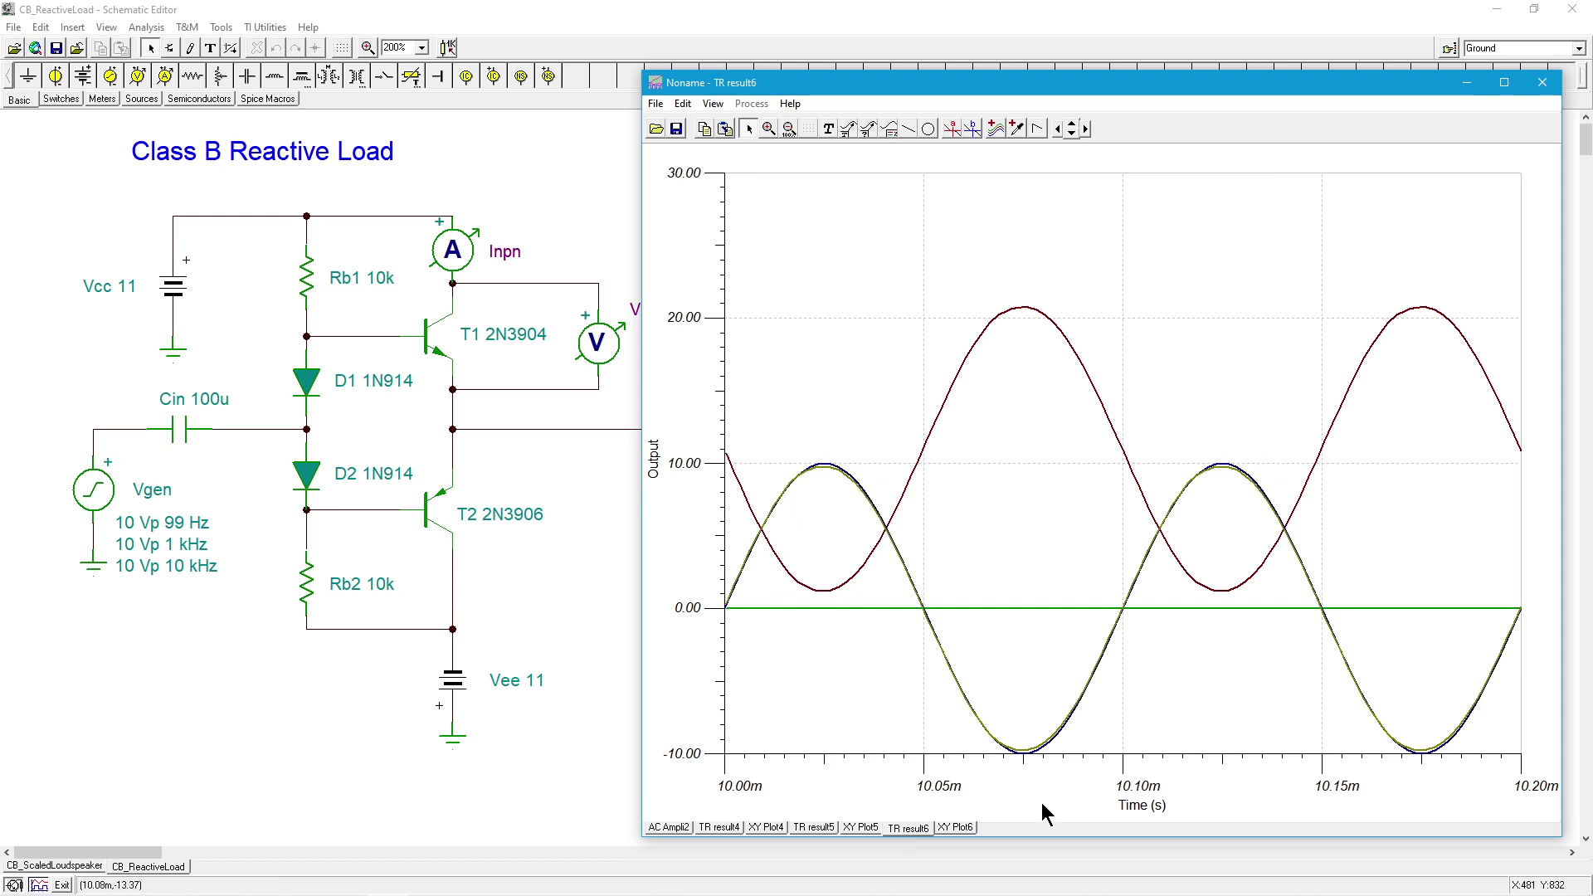
click(958, 828)
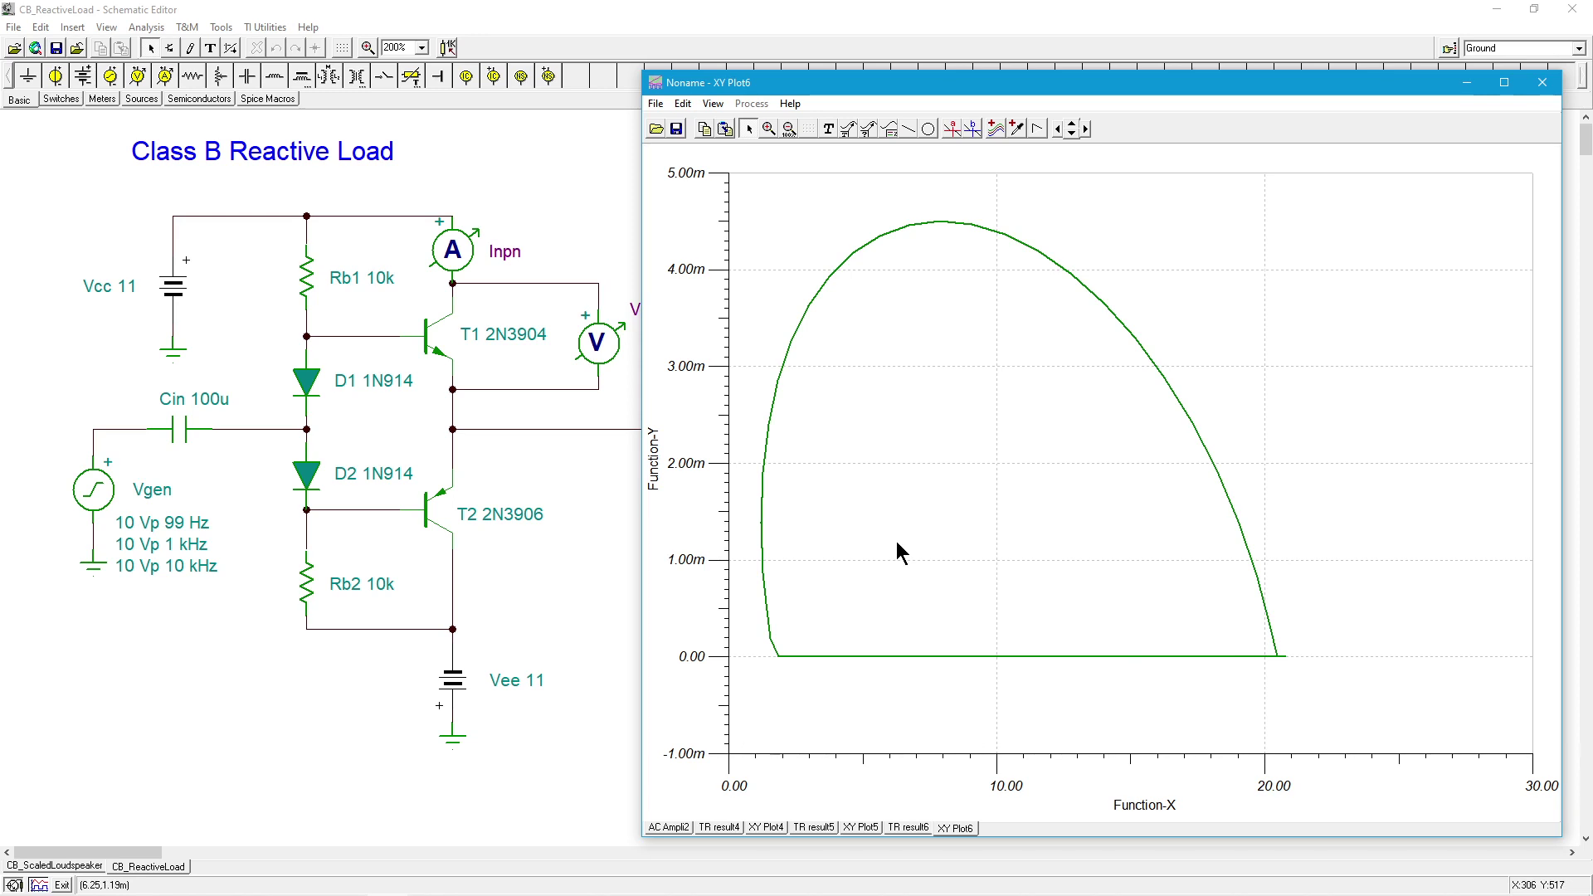
Step: Close the XY Plot6 window to expose the full Class B Reactive Load schematic
click(1543, 84)
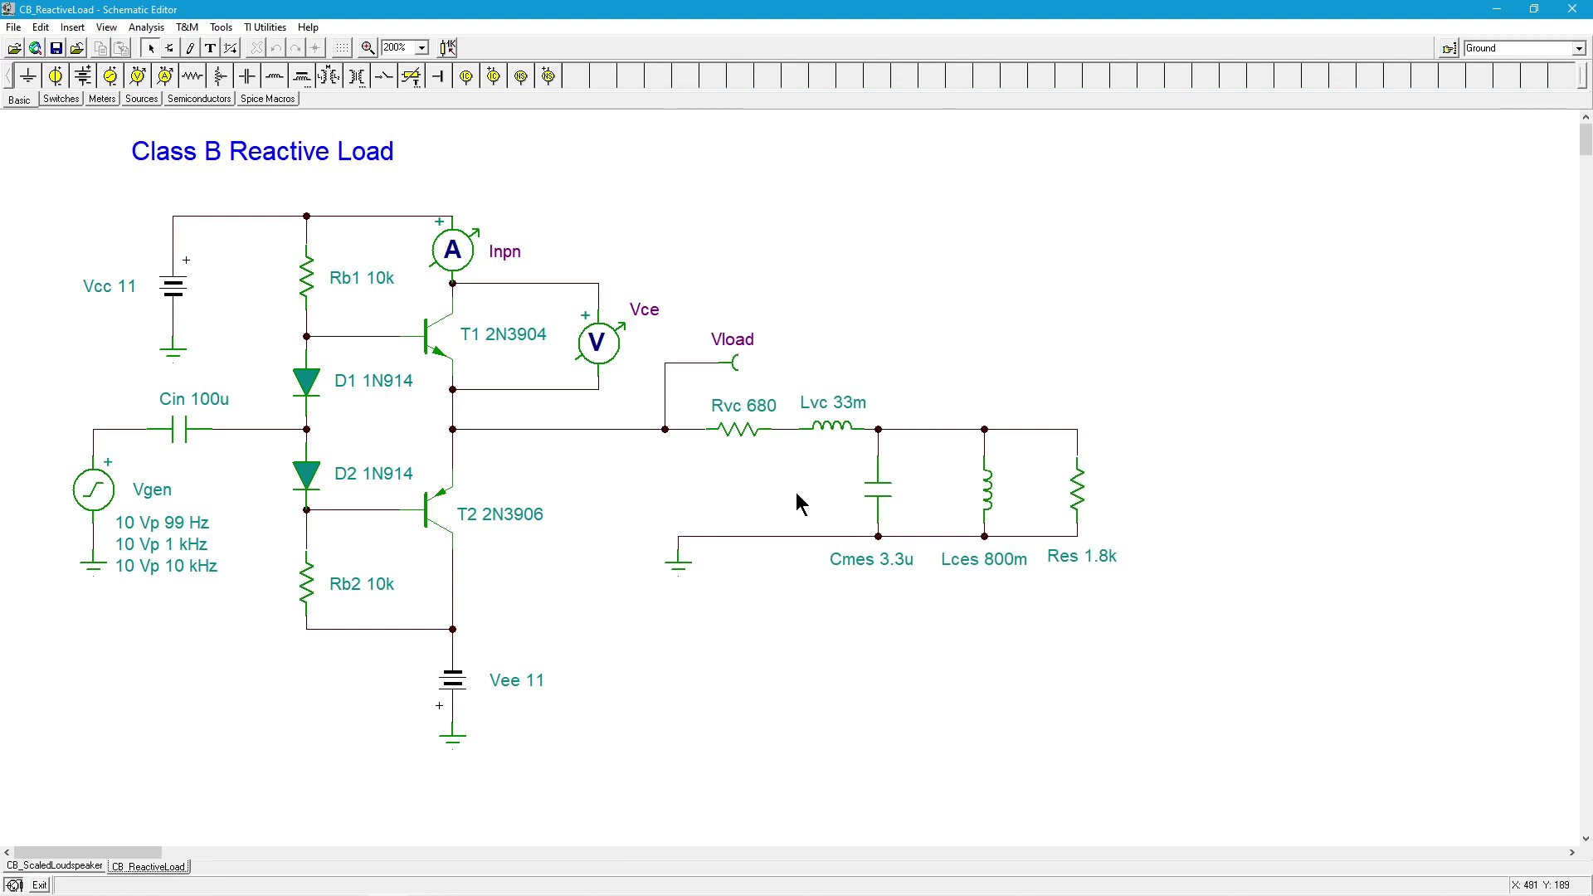